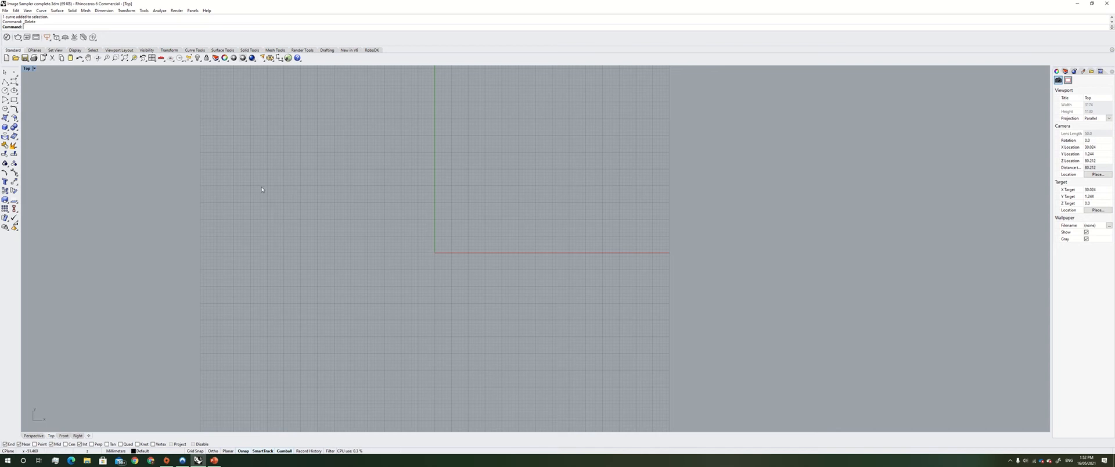
Draw a rectangle in the Top viewport with the Rectangle tool
{"action": "left_click", "coordinate": [14, 100]}
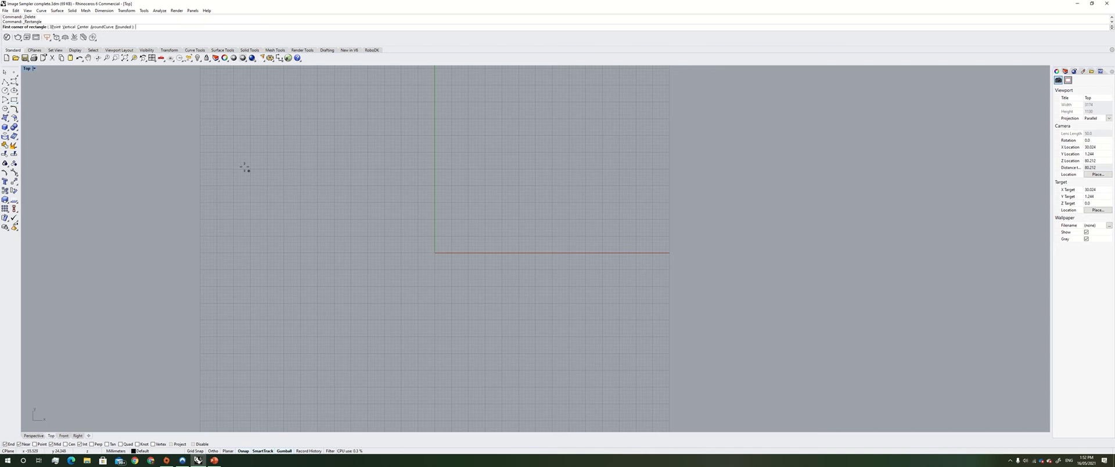
{"action": "left_click", "coordinate": [189, 118]}
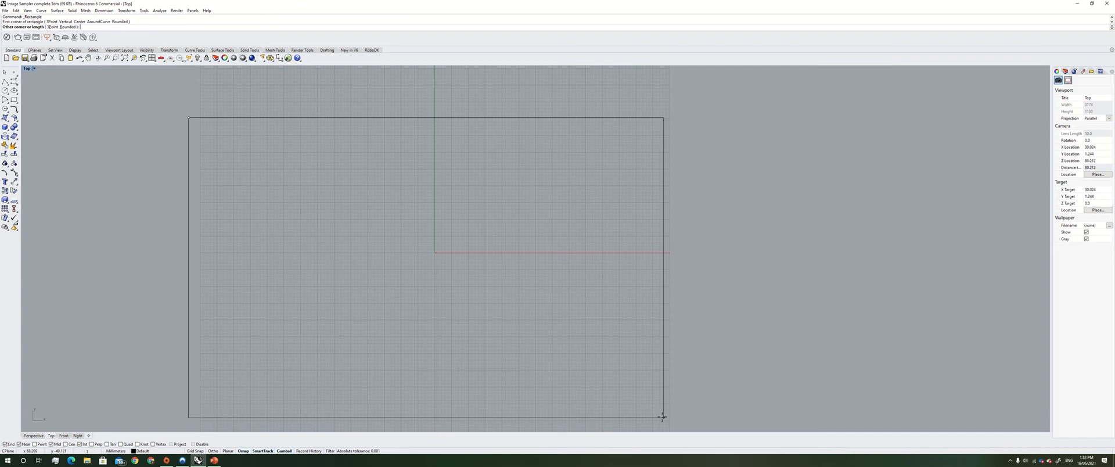
{"action": "left_click", "coordinate": [652, 421]}
Select the rectangle and turn it into a planar surface with PlanarSrf
{"action": "left_click_drag", "start_coordinate": [771, 289], "coordinate": [429, 106]}
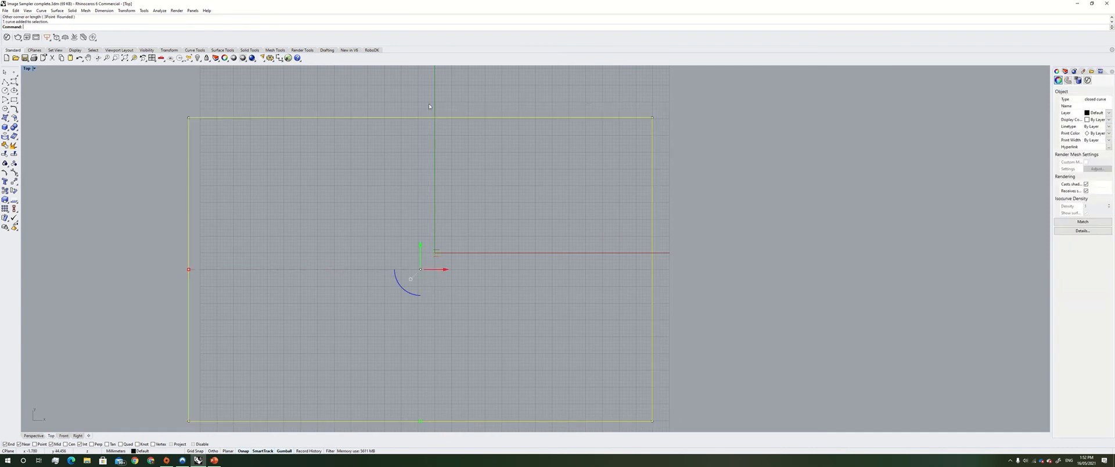
{"action": "type", "text": "PlanarSrf"}
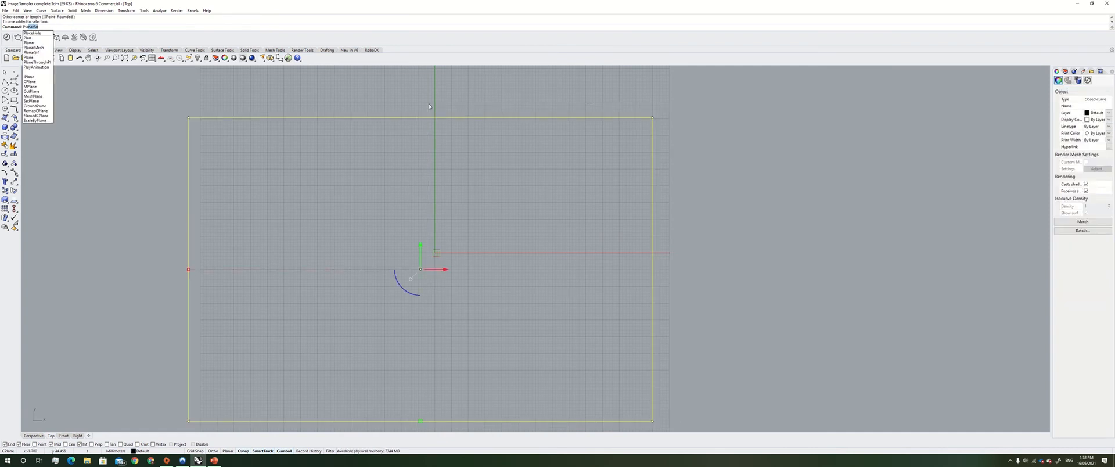
{"action": "key", "text": "Return"}
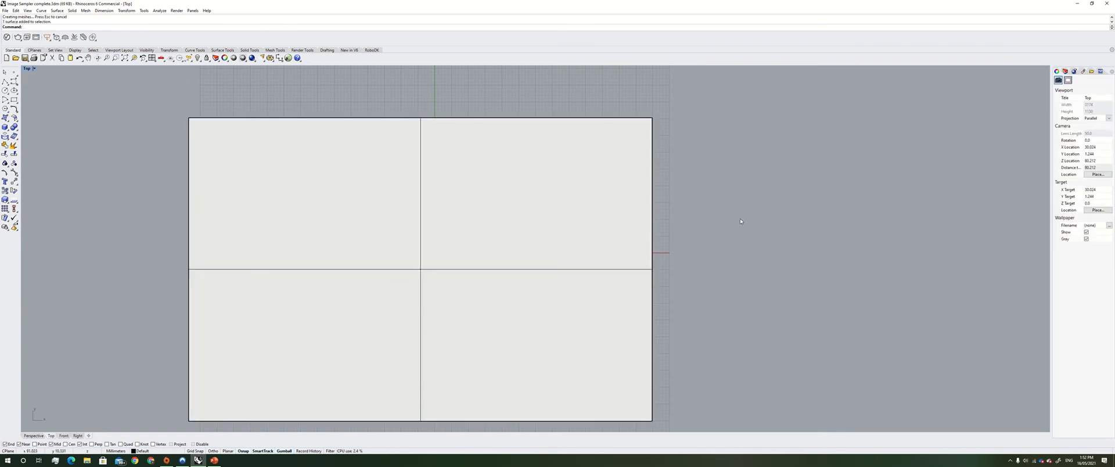
Launch Grasshopper and position its window beside the Rhino viewport
{"action": "scroll", "coordinate": [741, 222], "scroll_direction": "down", "scroll_amount": 2}
{"action": "left_click", "coordinate": [288, 58]}
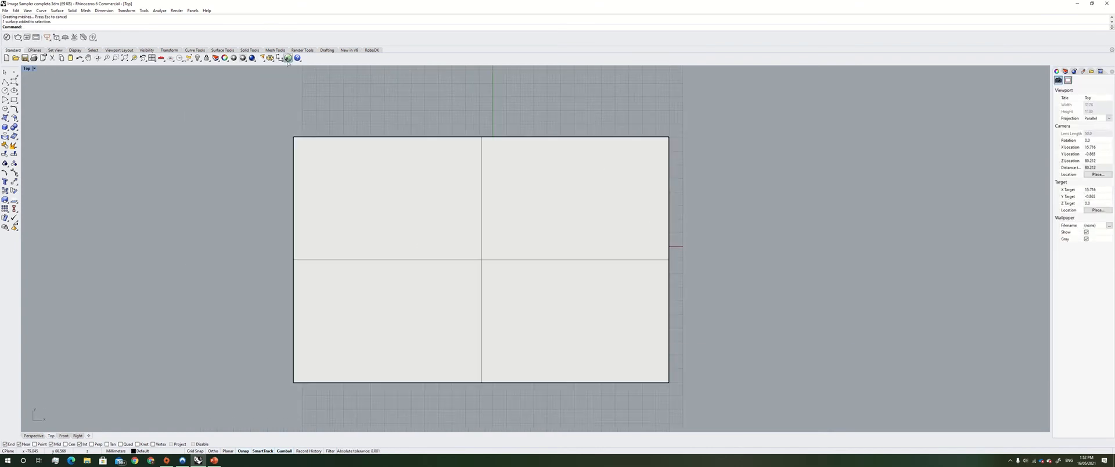
{"action": "left_click_drag", "start_coordinate": [656, 102], "coordinate": [742, 105]}
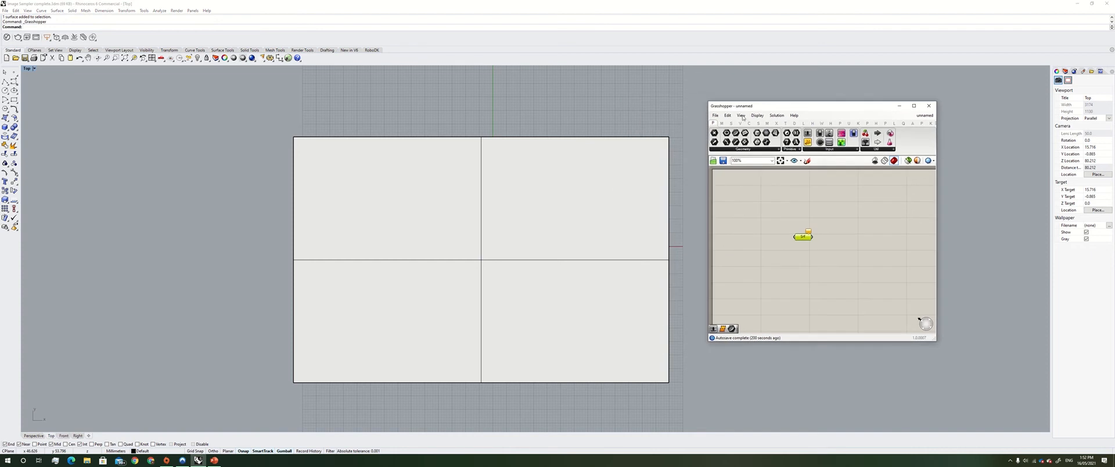
Move the Surface parameter on the canvas and set it to reference the planar surface in Rhino
{"action": "left_click", "coordinate": [816, 250]}
{"action": "left_click_drag", "start_coordinate": [817, 250], "coordinate": [780, 219]}
{"action": "right_click", "coordinate": [806, 237]}
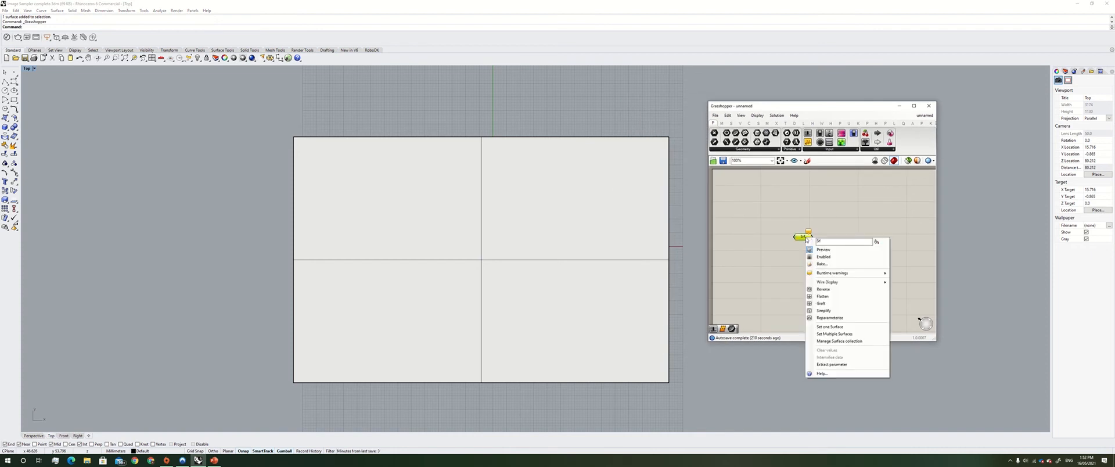
{"action": "left_click", "coordinate": [839, 327]}
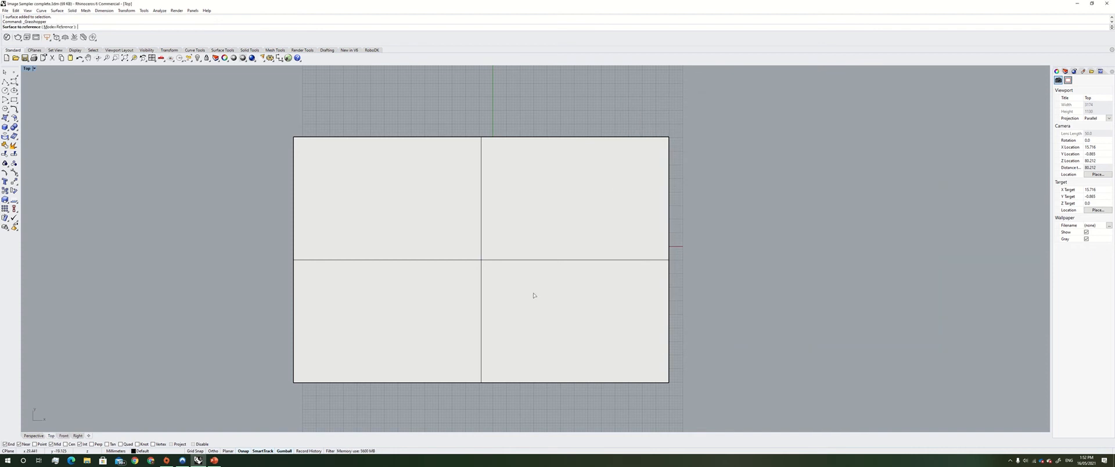
{"action": "left_click", "coordinate": [485, 264]}
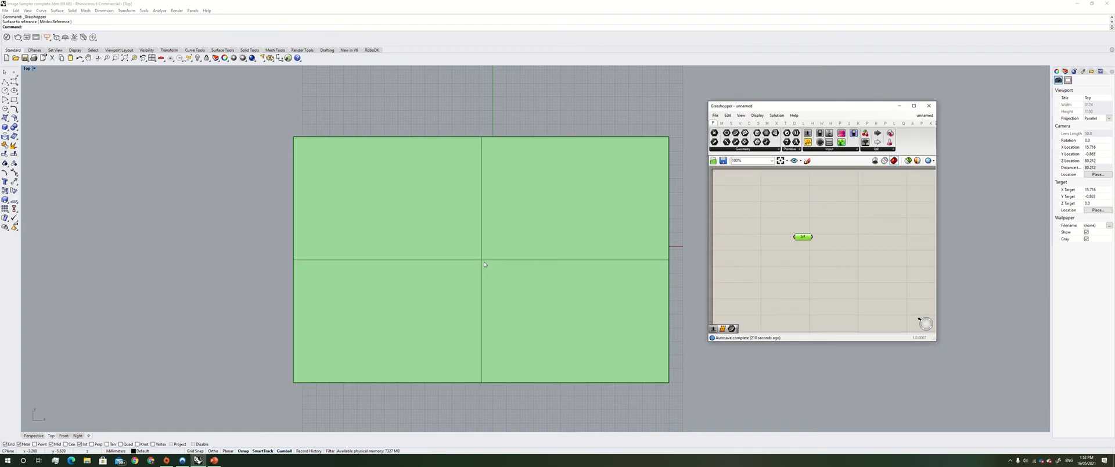
Reparameterize the Surface parameter
{"action": "right_click", "coordinate": [804, 238]}
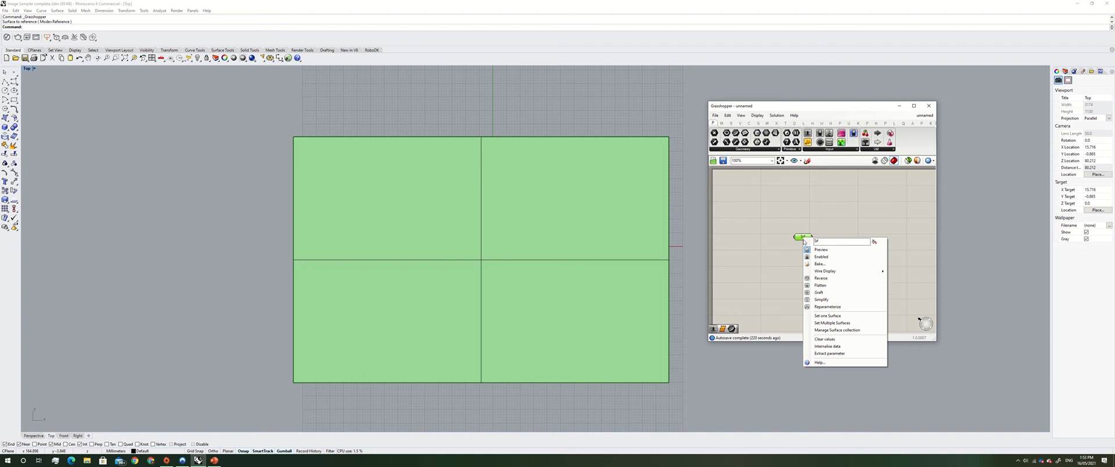
{"action": "left_click", "coordinate": [828, 307]}
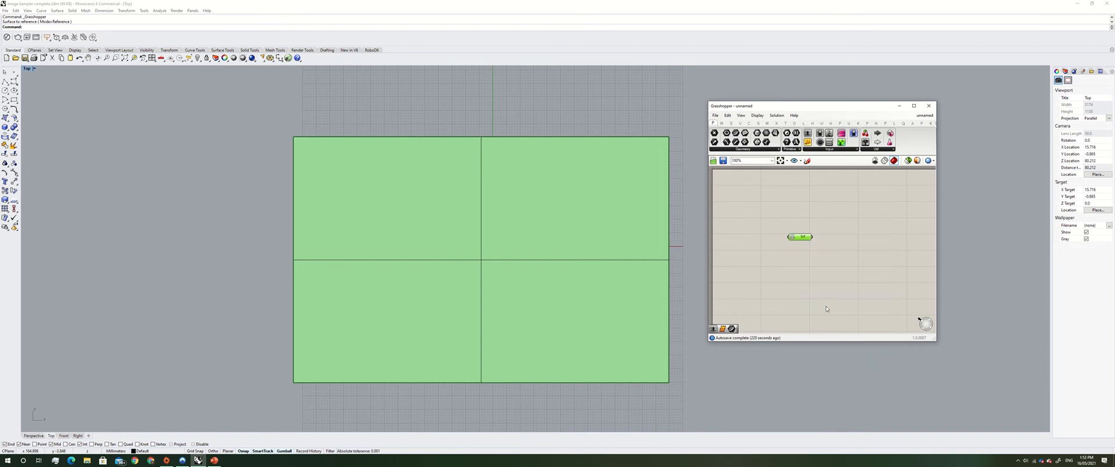
{"action": "scroll", "coordinate": [564, 254], "scroll_direction": "down", "scroll_amount": 2}
{"action": "left_click", "coordinate": [828, 271]}
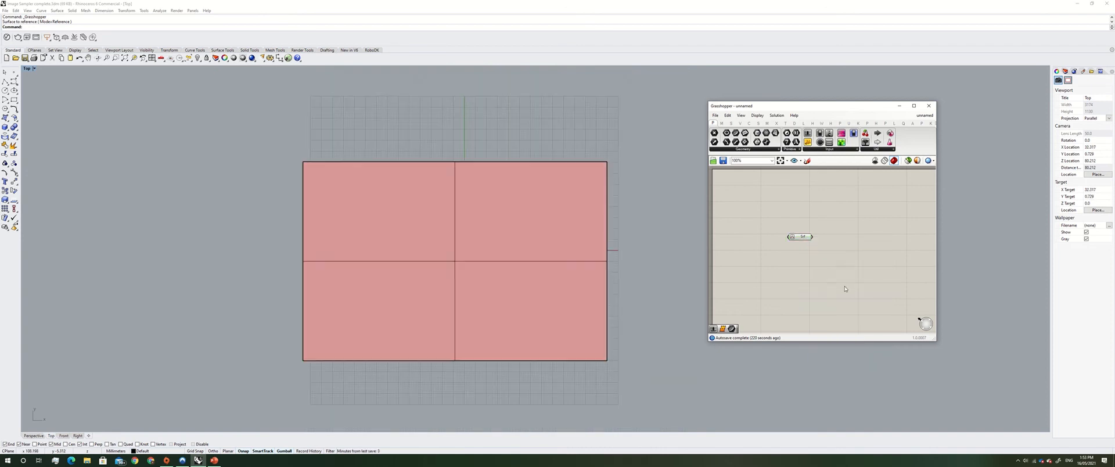
{"action": "scroll", "coordinate": [846, 288], "scroll_direction": "down", "scroll_amount": 1}
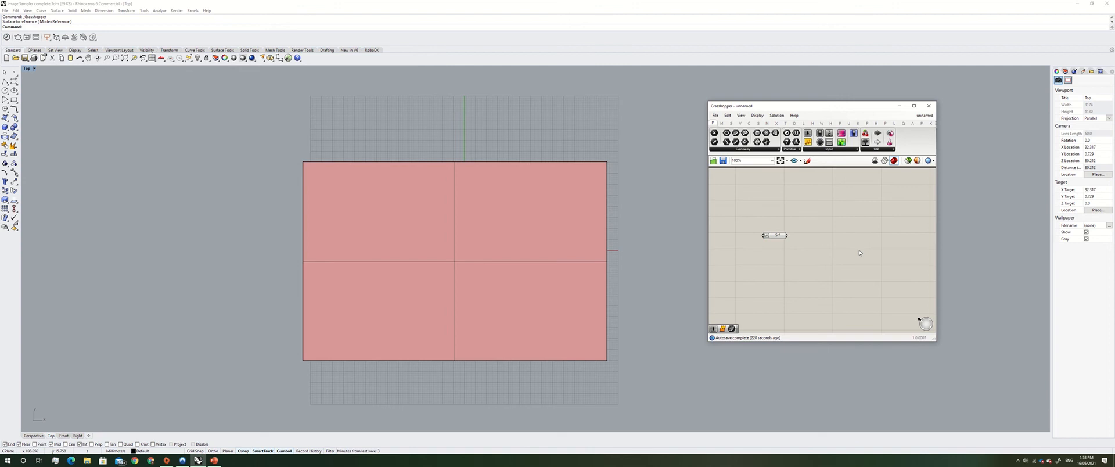
{"action": "scroll", "coordinate": [815, 240], "scroll_direction": "up", "scroll_amount": 3}
Search for and add a Divide Surface component fed by the surface parameter
{"action": "double_click", "coordinate": [815, 239]}
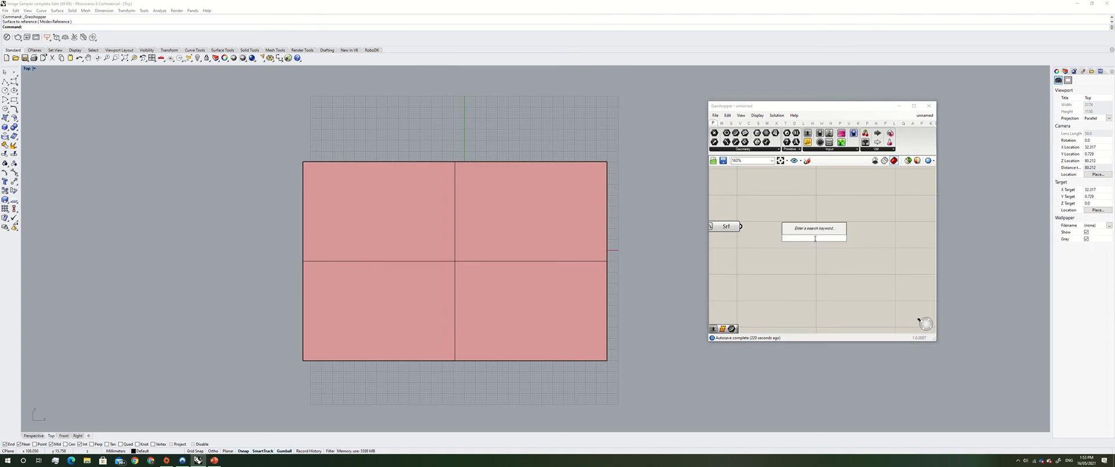
{"action": "type", "text": "surface"}
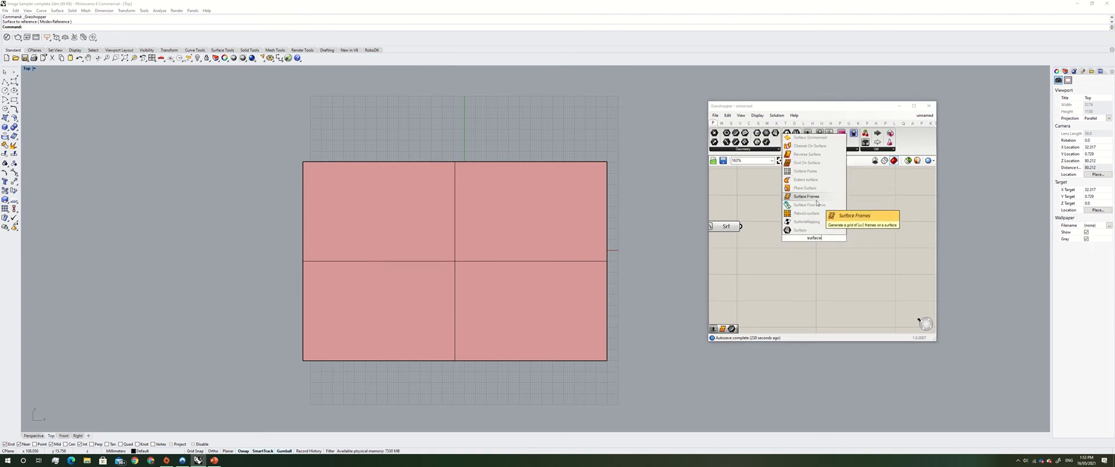
{"action": "key", "text": "BackSpace"}
{"action": "key", "text": "BackSpace"}
{"action": "key", "text": "BackSpace"}
{"action": "key", "text": "BackSpace"}
{"action": "key", "text": "BackSpace"}
{"action": "key", "text": "BackSpace"}
{"action": "key", "text": "BackSpace"}
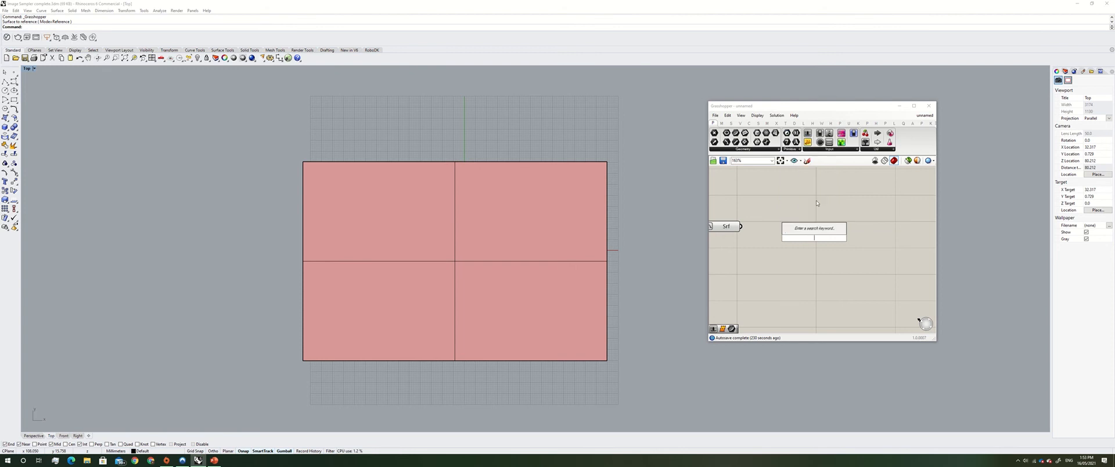
{"action": "type", "text": "div"}
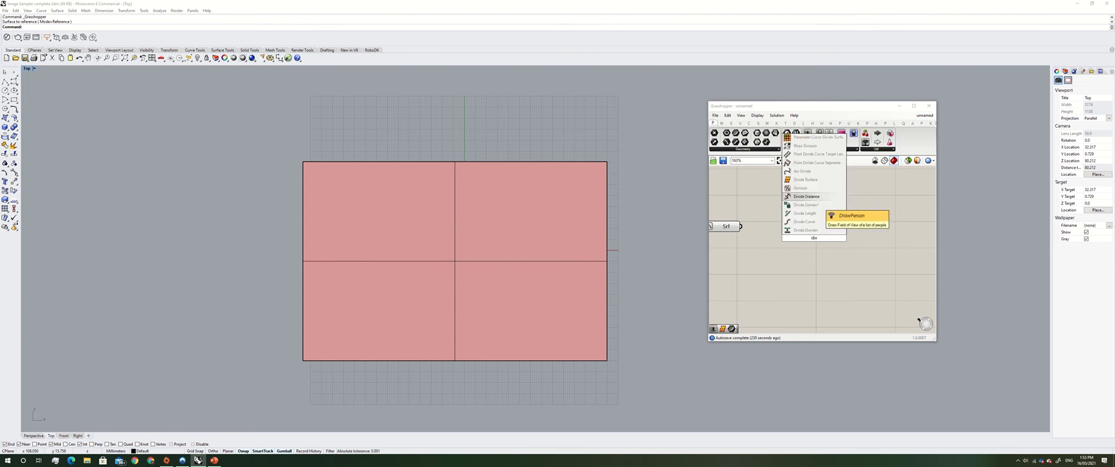
{"action": "left_click", "coordinate": [820, 182]}
{"action": "mouse_move", "coordinate": [819, 234]}
{"action": "left_mouse_down"}
{"action": "mouse_move", "coordinate": [813, 227]}
{"action": "mouse_move", "coordinate": [815, 247]}
{"action": "left_mouse_up"}
{"action": "scroll", "coordinate": [817, 226], "scroll_direction": "down", "scroll_amount": 2}
{"action": "scroll", "coordinate": [726, 203], "scroll_direction": "up", "scroll_amount": 1}
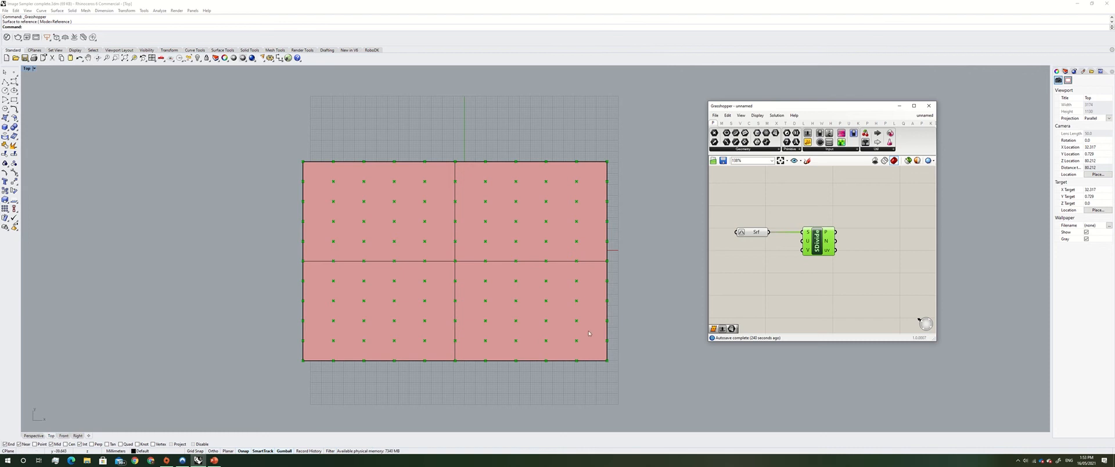
Scale the planar surface vertically with the gumball to make it taller
{"action": "left_click", "coordinate": [468, 361]}
{"action": "left_click_drag", "start_coordinate": [455, 373], "coordinate": [459, 394]}
{"action": "left_click", "coordinate": [649, 381]}
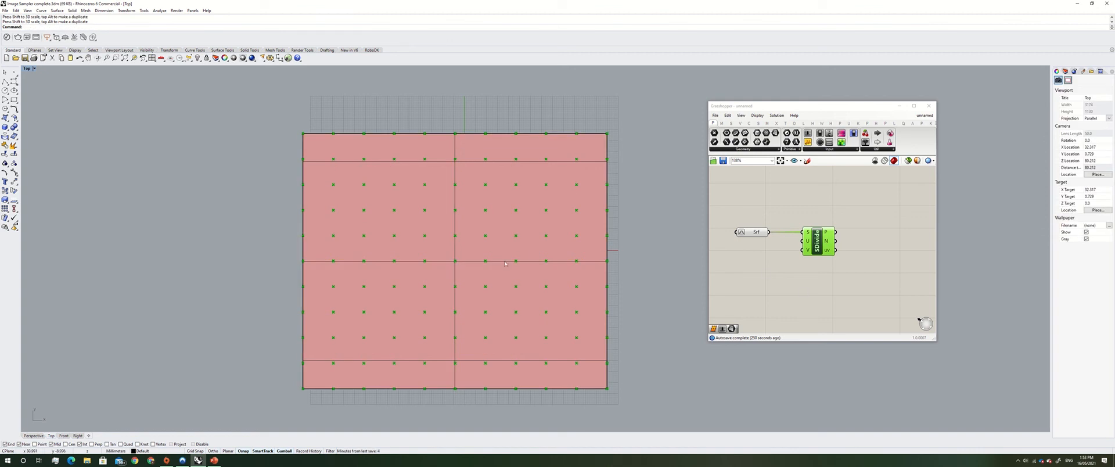
Add a Number Slider and set its maximum to 30 in the slider settings
{"action": "double_click", "coordinate": [764, 273]}
{"action": "type", "text": "number"}
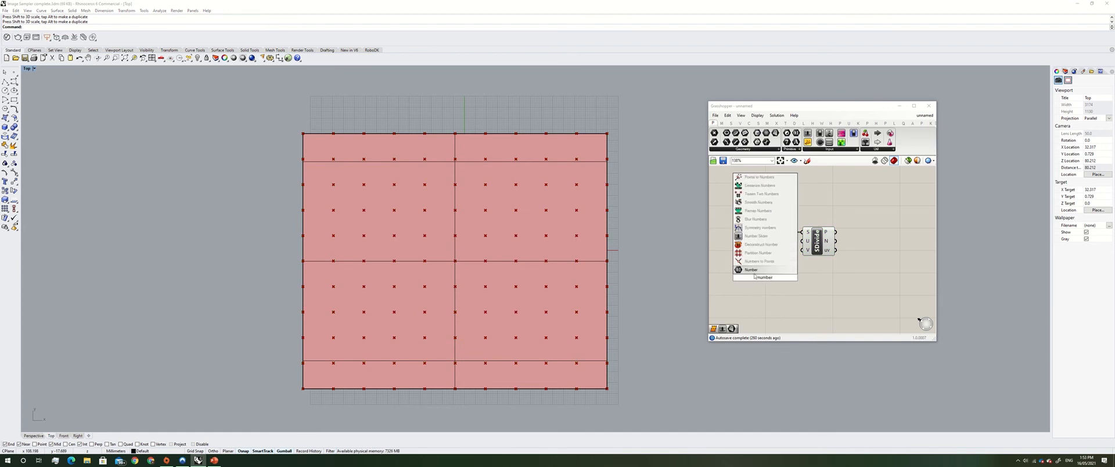
{"action": "left_click", "coordinate": [756, 236]}
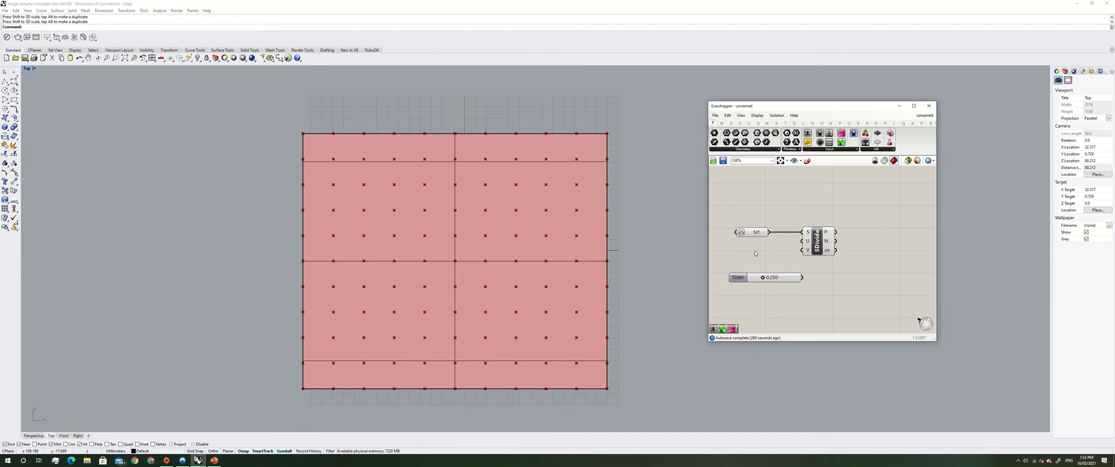
{"action": "left_click_drag", "start_coordinate": [738, 275], "coordinate": [738, 264]}
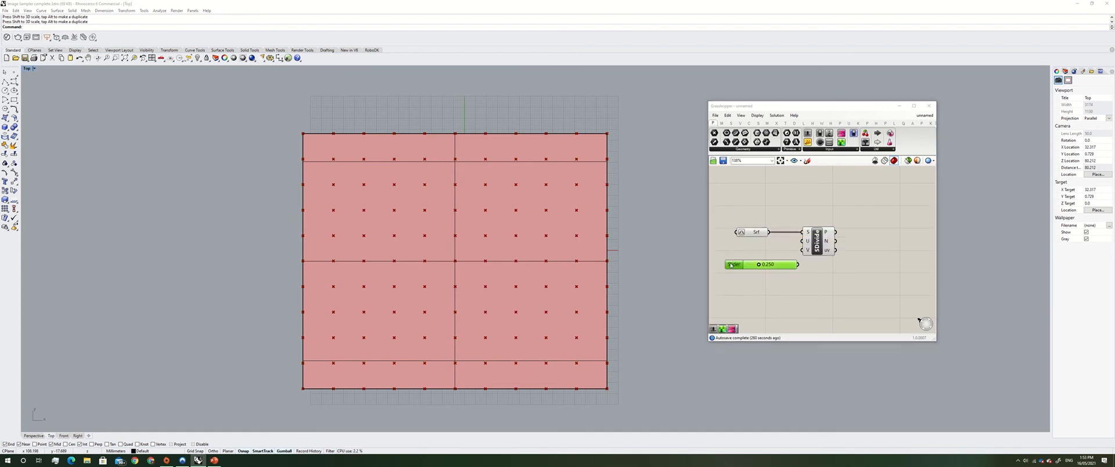
{"action": "double_click", "coordinate": [737, 264]}
{"action": "left_click", "coordinate": [738, 244]}
{"action": "double_click", "coordinate": [749, 280]}
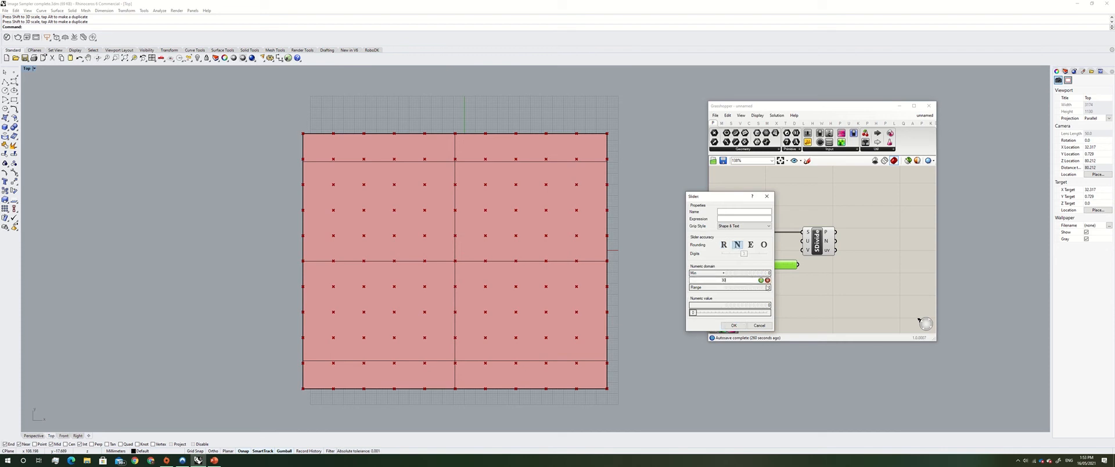
{"action": "type", "text": "30"}
{"action": "left_click", "coordinate": [761, 280]}
{"action": "left_click", "coordinate": [736, 325]}
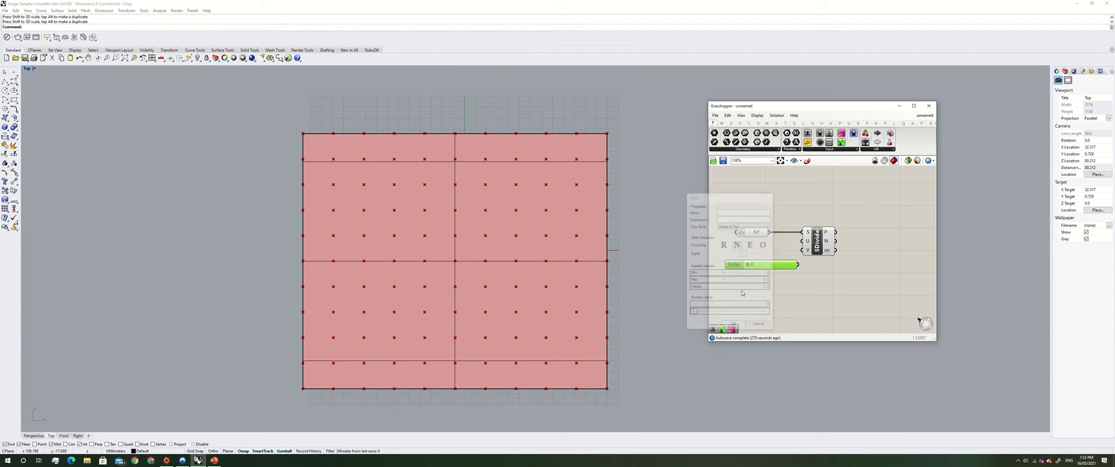
Wire the slider into the Divide Surface U count and duplicate it for the V count
{"action": "left_click", "coordinate": [818, 241]}
{"action": "mouse_move", "coordinate": [818, 241]}
{"action": "left_mouse_down"}
{"action": "mouse_move", "coordinate": [836, 244]}
{"action": "mouse_move", "coordinate": [823, 244]}
{"action": "left_mouse_up"}
{"action": "left_click", "coordinate": [748, 266]}
{"action": "left_click_drag", "start_coordinate": [748, 267], "coordinate": [832, 253]}
{"action": "key", "text": "ctrl+c"}
{"action": "key", "text": "ctrl+v"}
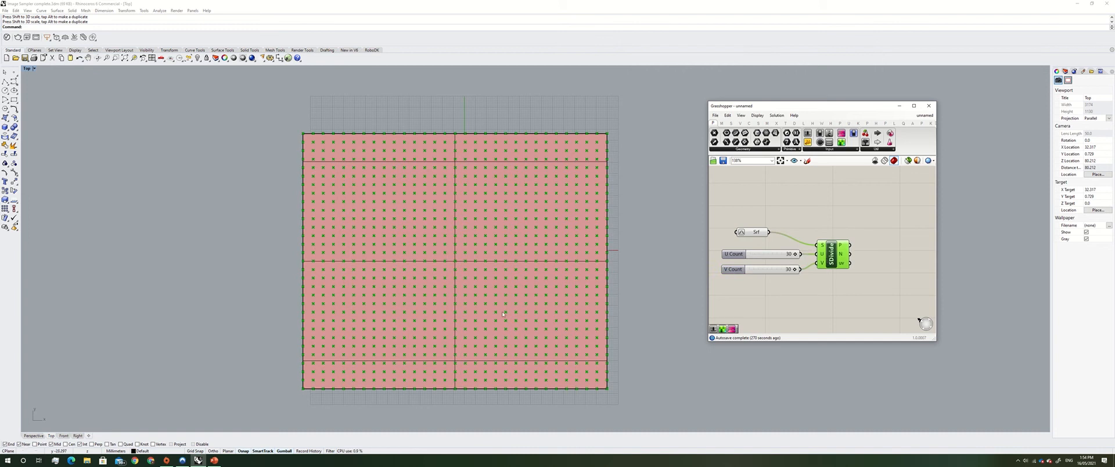
Search for and add an Image Sampler component to the right of Divide Surface
{"action": "double_click", "coordinate": [861, 298]}
{"action": "type", "text": "imagh"}
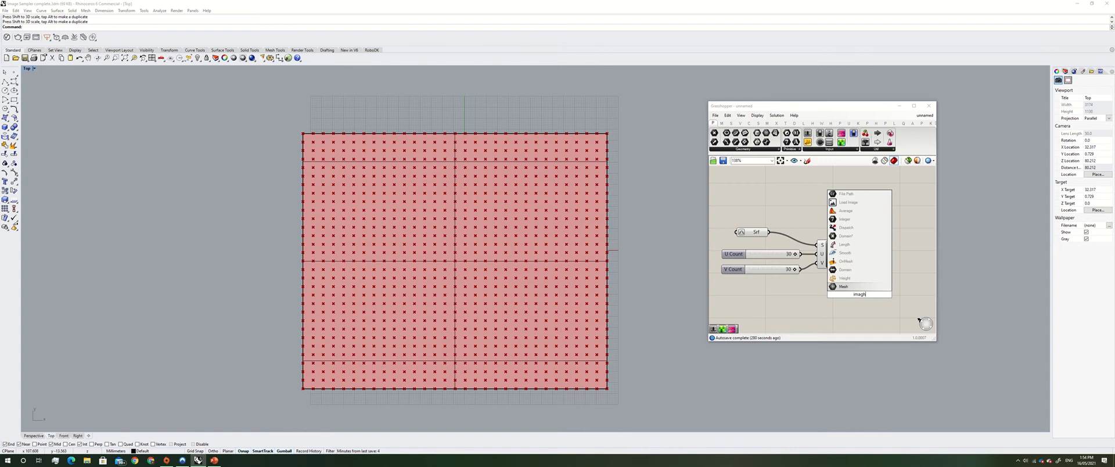
{"action": "key", "text": "BackSpace"}
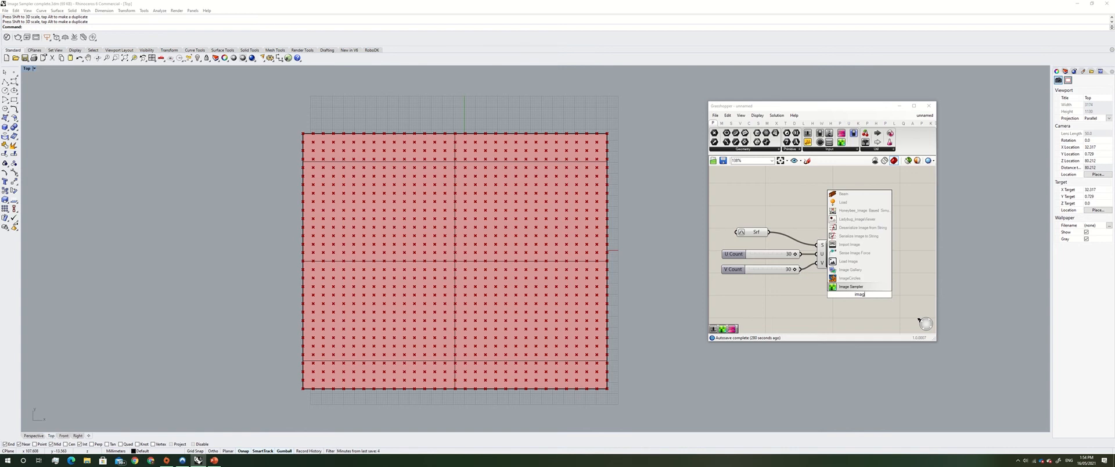
{"action": "left_click", "coordinate": [861, 287]}
{"action": "scroll", "coordinate": [884, 266], "scroll_direction": "down", "scroll_amount": 2}
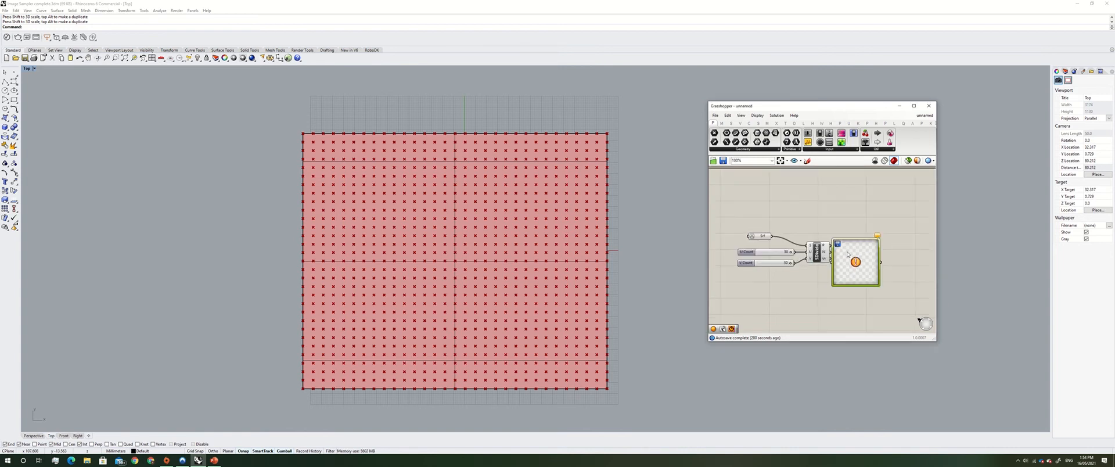
{"action": "left_click_drag", "start_coordinate": [857, 260], "coordinate": [876, 261]}
{"action": "scroll", "coordinate": [900, 252], "scroll_direction": "up", "scroll_amount": 2}
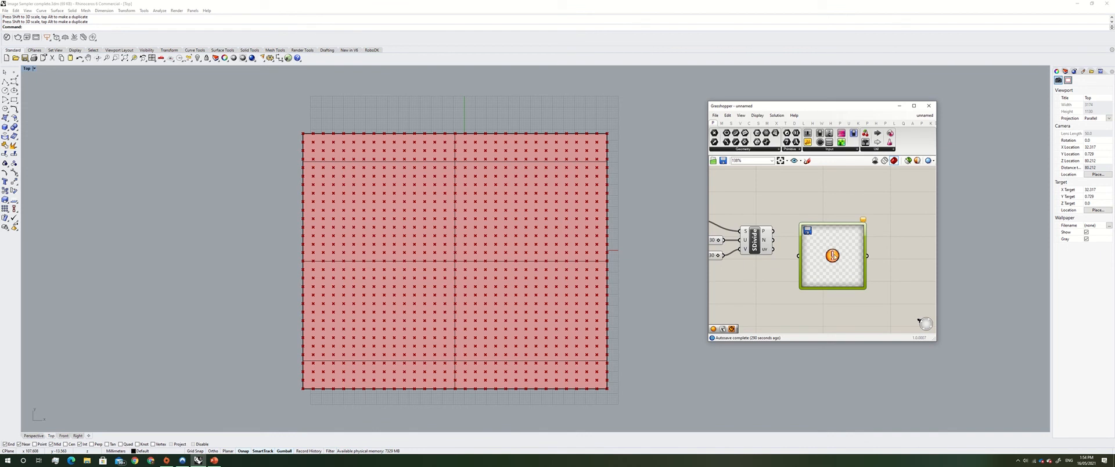
Open the Image Sampler settings, load the "Pedestrian Symbol" image from the Final folder, and confirm
{"action": "double_click", "coordinate": [833, 256]}
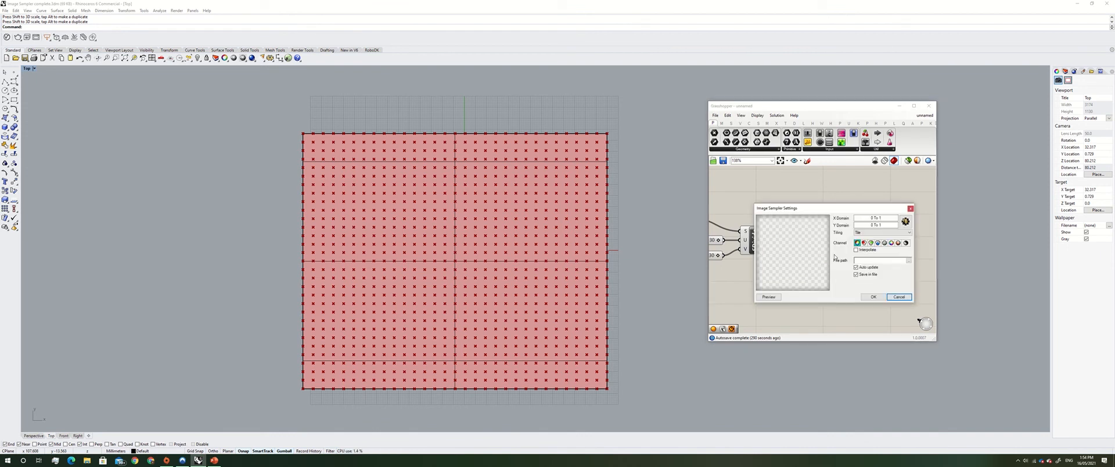
{"action": "left_click", "coordinate": [908, 260]}
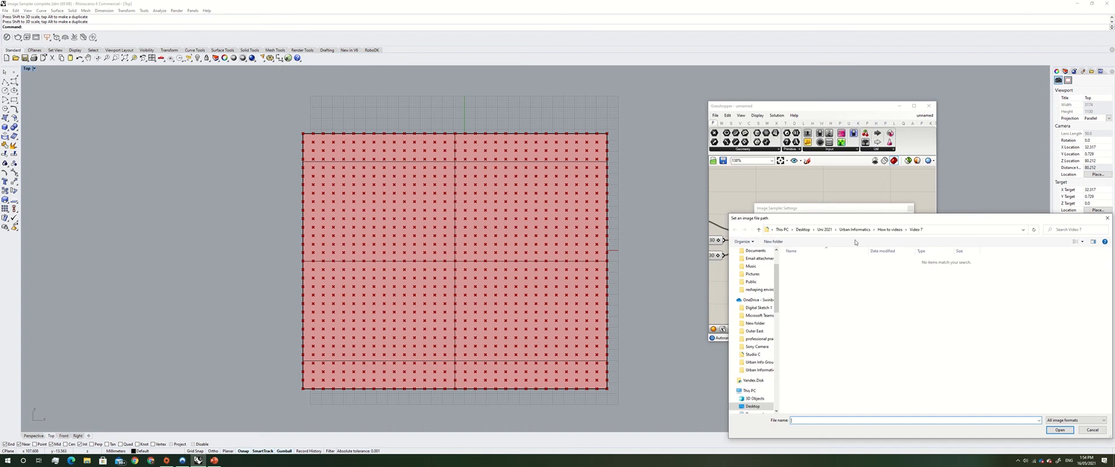
{"action": "left_click", "coordinate": [855, 229]}
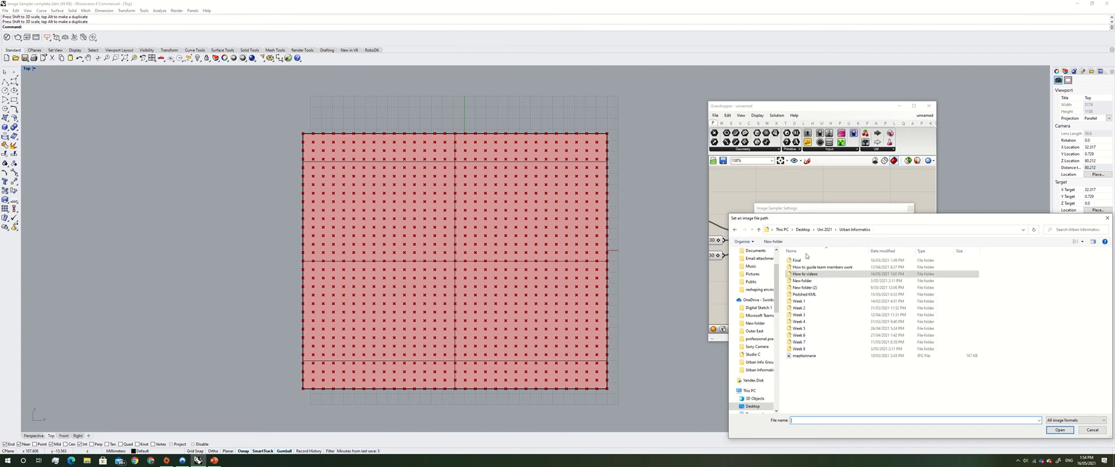
{"action": "double_click", "coordinate": [805, 260]}
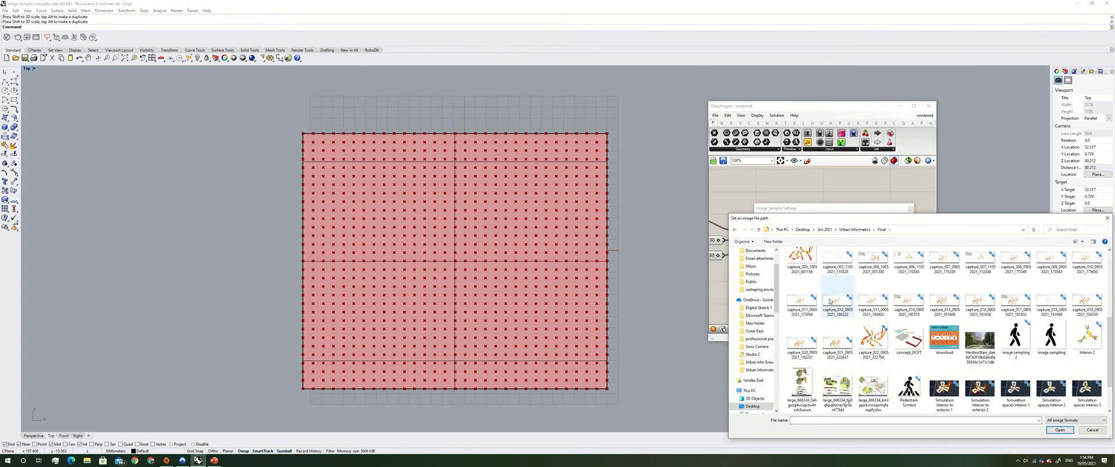
{"action": "scroll", "coordinate": [831, 301], "scroll_direction": "down", "scroll_amount": 1}
{"action": "left_click", "coordinate": [909, 336]}
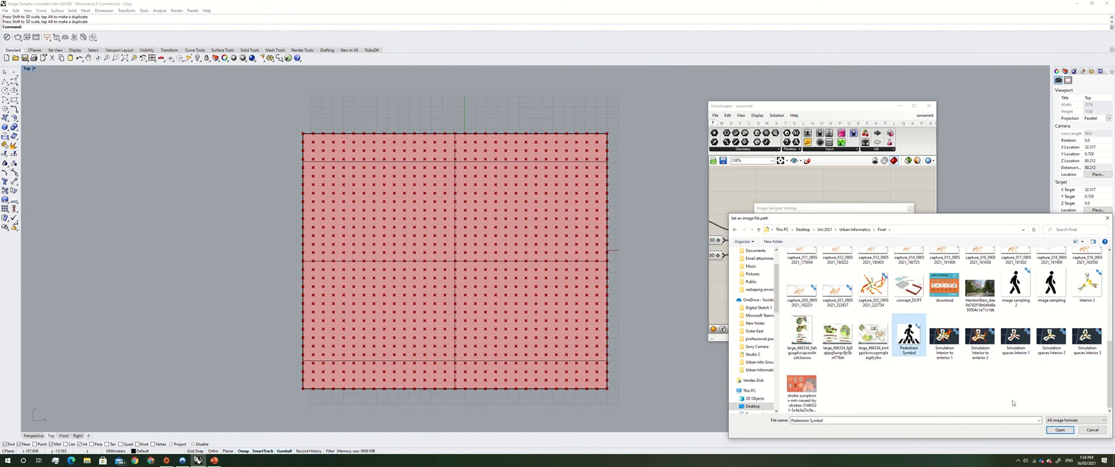
{"action": "left_click", "coordinate": [1060, 430]}
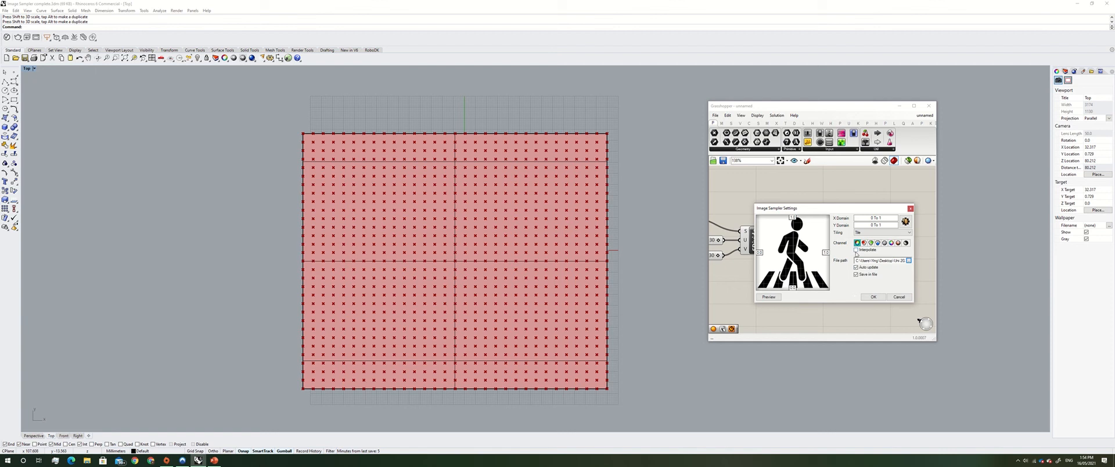
{"action": "left_click", "coordinate": [906, 244]}
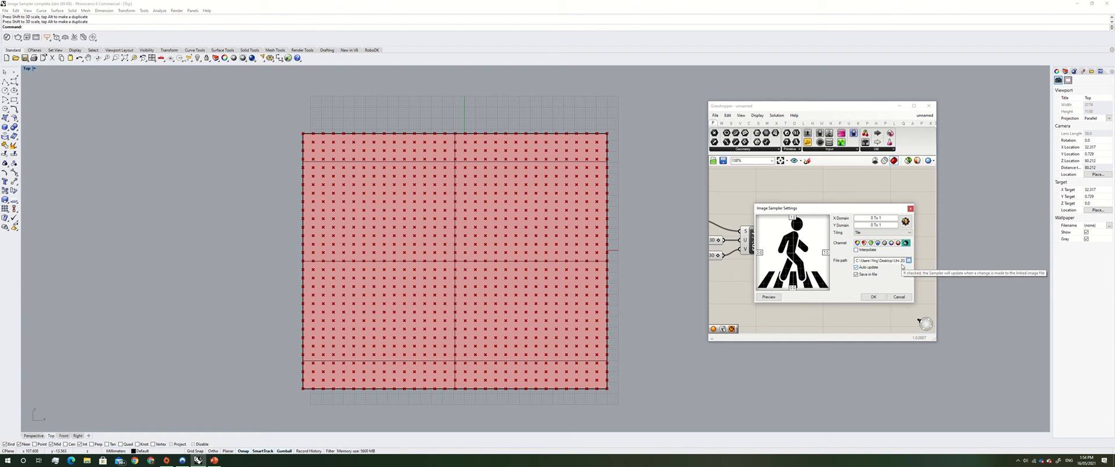
{"action": "left_click", "coordinate": [873, 296]}
Connect the Divide Surface uv parameters output to the Image Sampler input and reposition the sampler
{"action": "scroll", "coordinate": [845, 223], "scroll_direction": "down", "scroll_amount": 2}
{"action": "scroll", "coordinate": [845, 222], "scroll_direction": "up", "scroll_amount": 2}
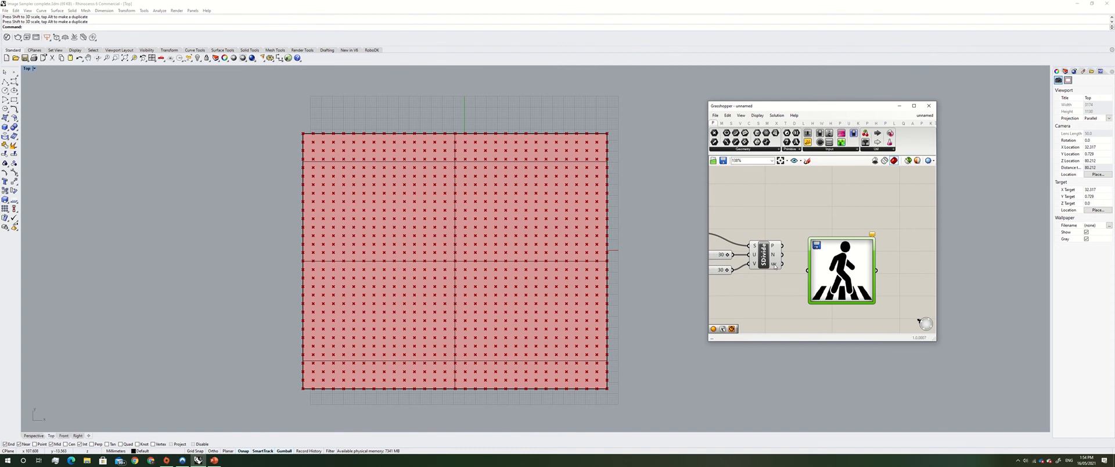
{"action": "mouse_move", "coordinate": [774, 266]}
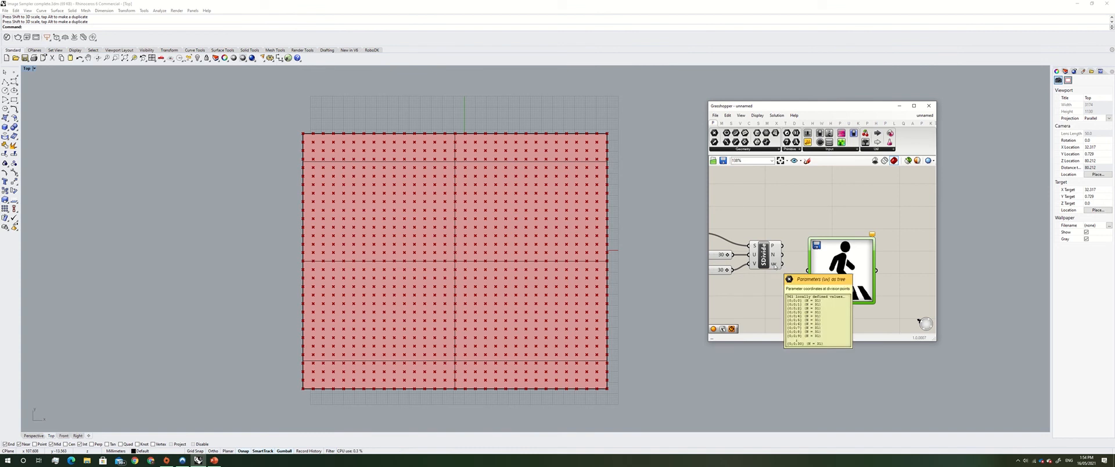
{"action": "left_click_drag", "start_coordinate": [783, 265], "coordinate": [808, 270]}
{"action": "left_click_drag", "start_coordinate": [824, 261], "coordinate": [828, 283]}
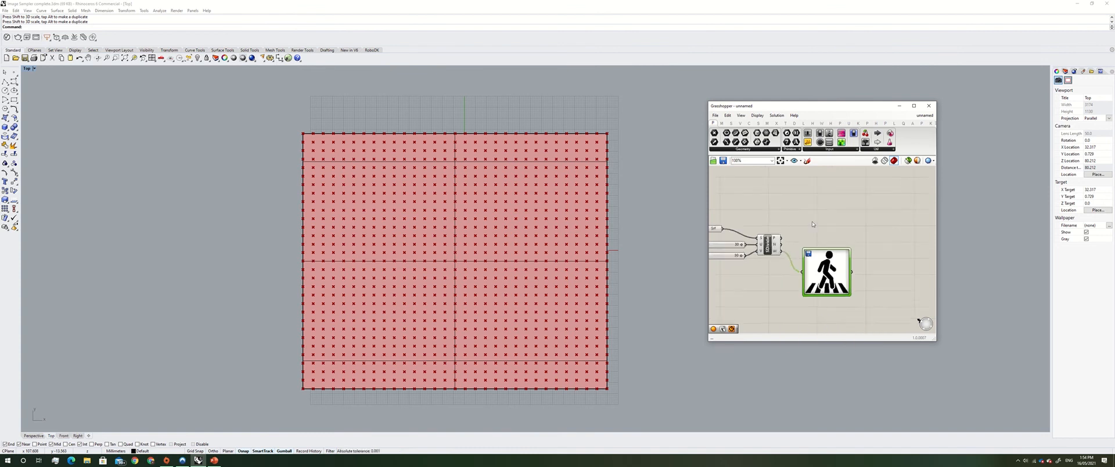
Add a Sphere component and feed the Divide Surface points into its base input
{"action": "scroll", "coordinate": [899, 230], "scroll_direction": "up", "scroll_amount": 1}
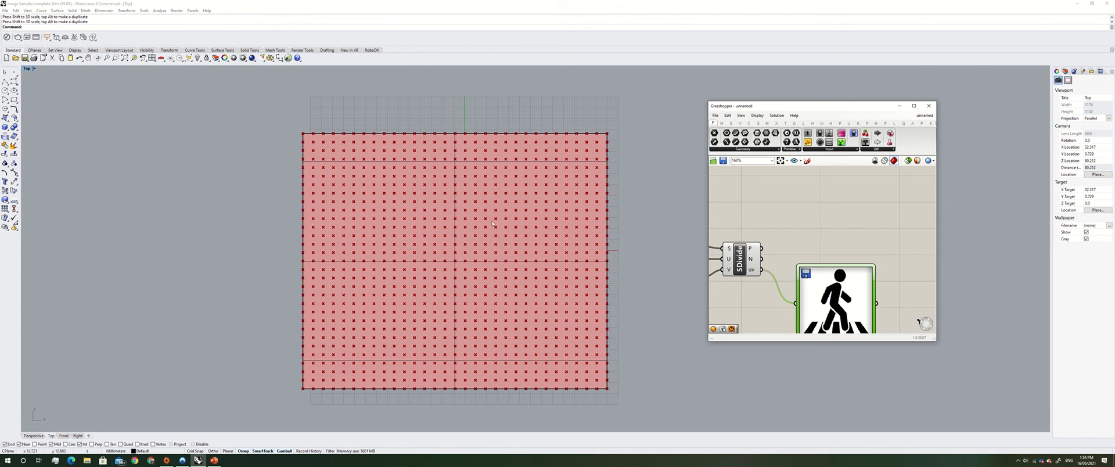
{"action": "double_click", "coordinate": [821, 225]}
{"action": "type", "text": "sphere"}
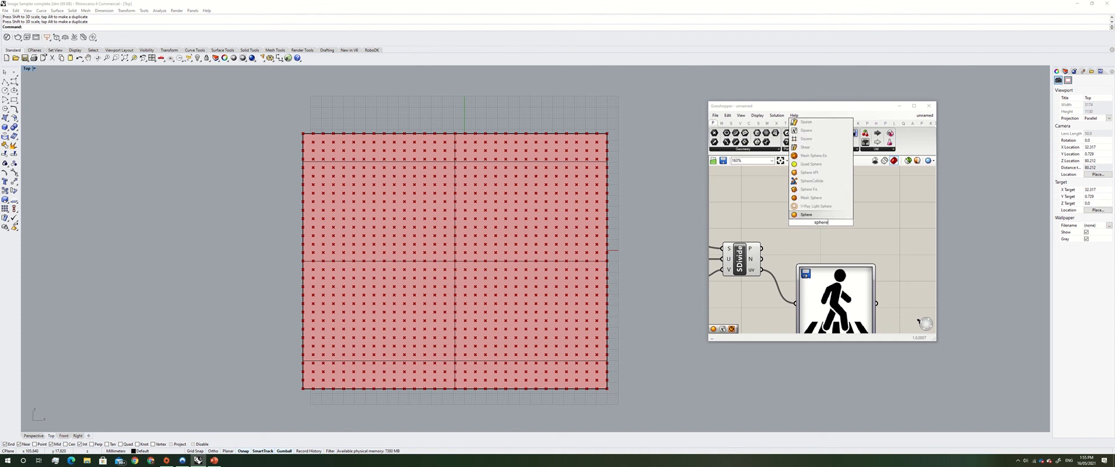
{"action": "key", "text": "Return"}
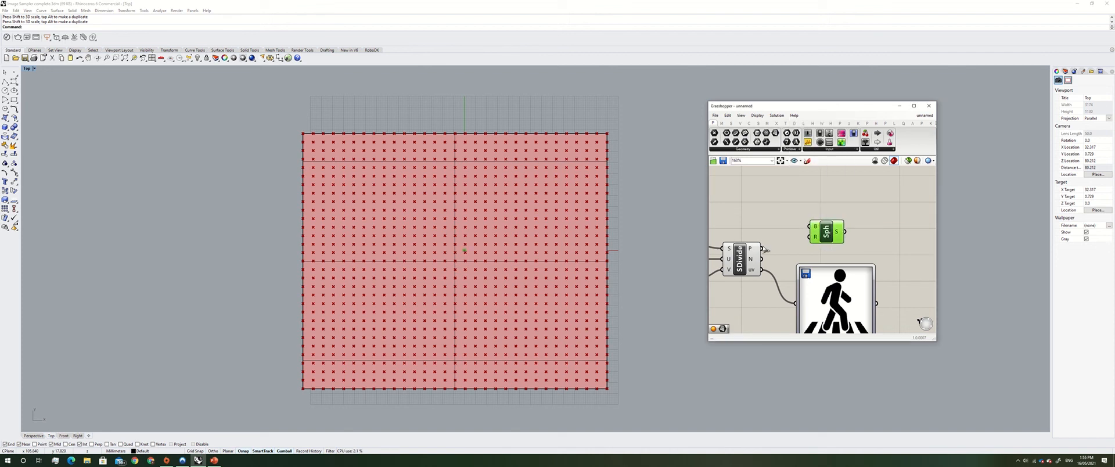
{"action": "left_click_drag", "start_coordinate": [762, 248], "coordinate": [811, 226]}
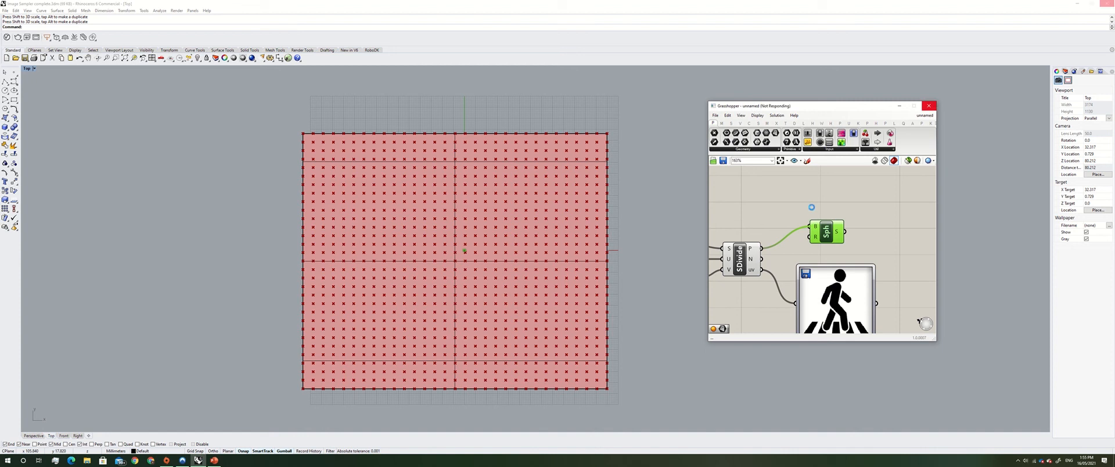
Wire the Image Sampler output into the Sphere radius input
{"action": "mouse_move", "coordinate": [479, 2]}
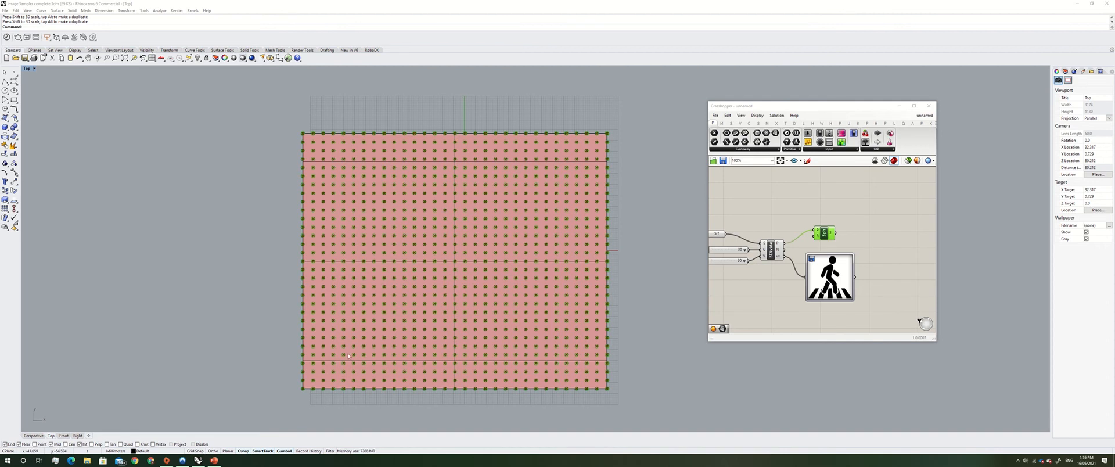
{"action": "left_click_drag", "start_coordinate": [824, 234], "coordinate": [880, 233]}
{"action": "right_click_drag", "start_coordinate": [866, 241], "coordinate": [844, 238]}
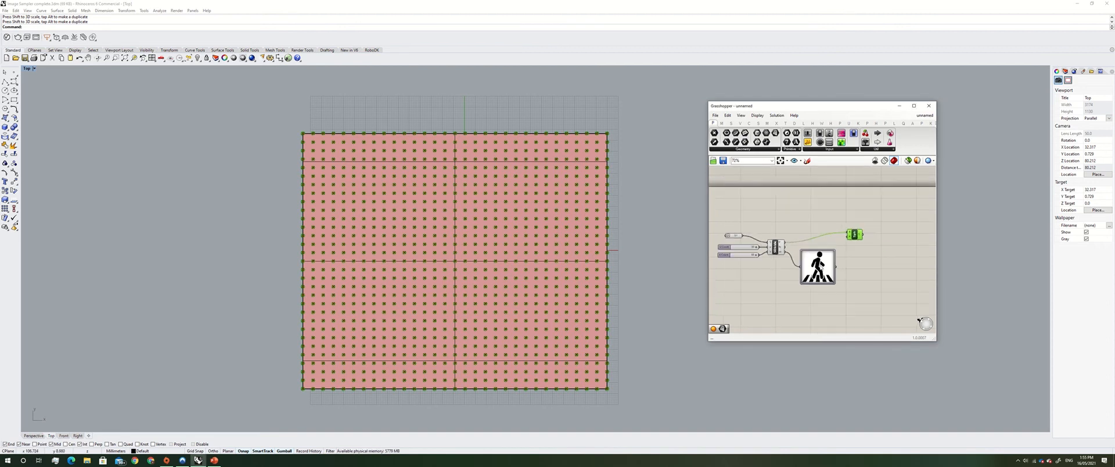
{"action": "left_click_drag", "start_coordinate": [834, 274], "coordinate": [851, 233]}
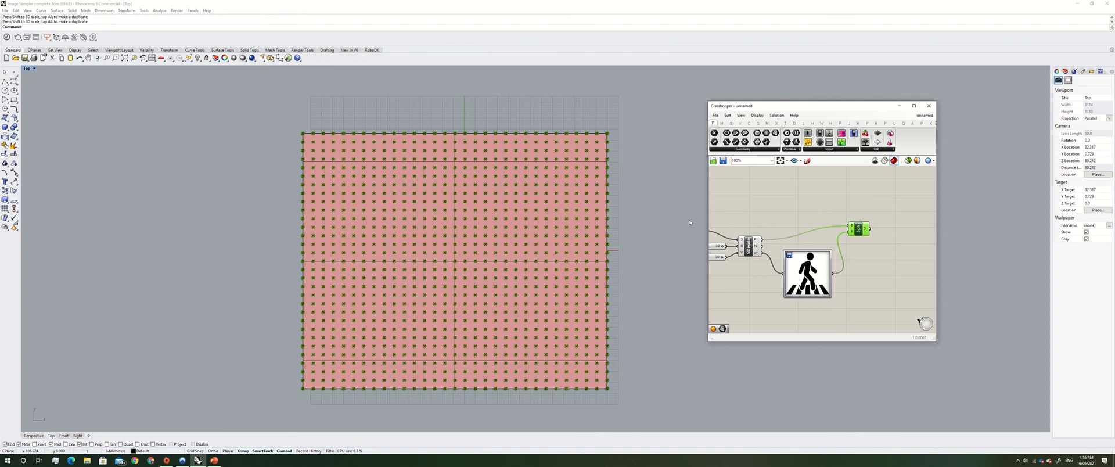
Zoom the Rhino viewport and Grasshopper canvas to inspect the spheres sized by the image
{"action": "scroll", "coordinate": [690, 222], "scroll_direction": "down", "scroll_amount": 2}
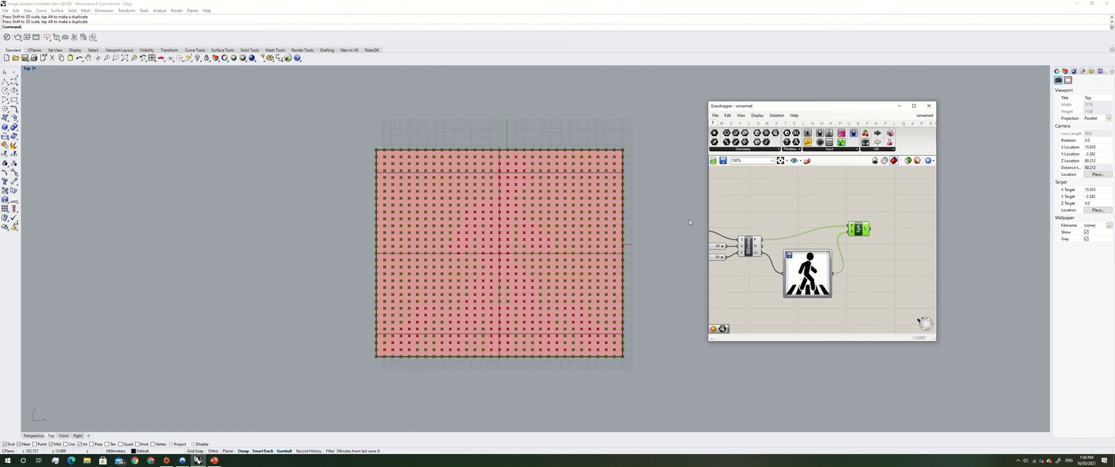
{"action": "left_click", "coordinate": [692, 234]}
{"action": "scroll", "coordinate": [621, 242], "scroll_direction": "up", "scroll_amount": 2}
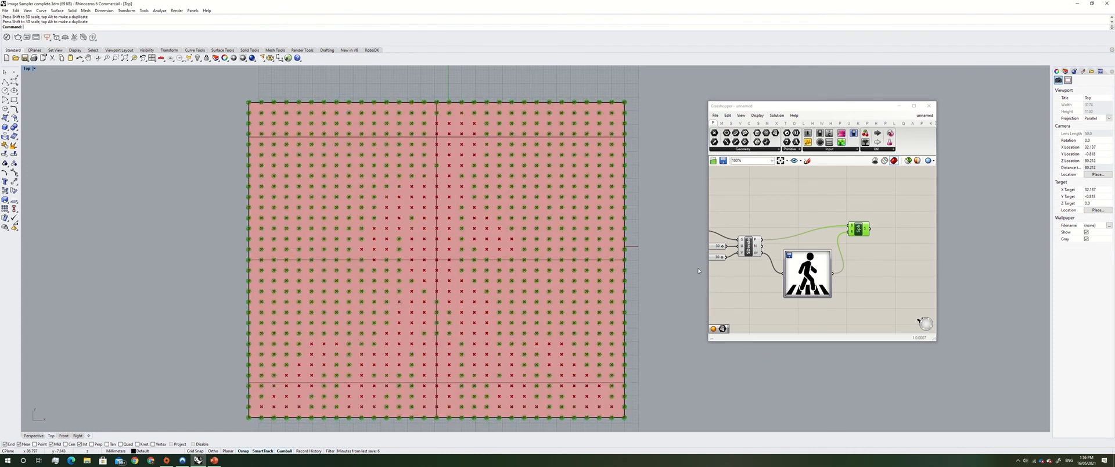
{"action": "left_click", "coordinate": [765, 307]}
{"action": "scroll", "coordinate": [465, 263], "scroll_direction": "down", "scroll_amount": 2}
{"action": "scroll", "coordinate": [466, 273], "scroll_direction": "up", "scroll_amount": 2}
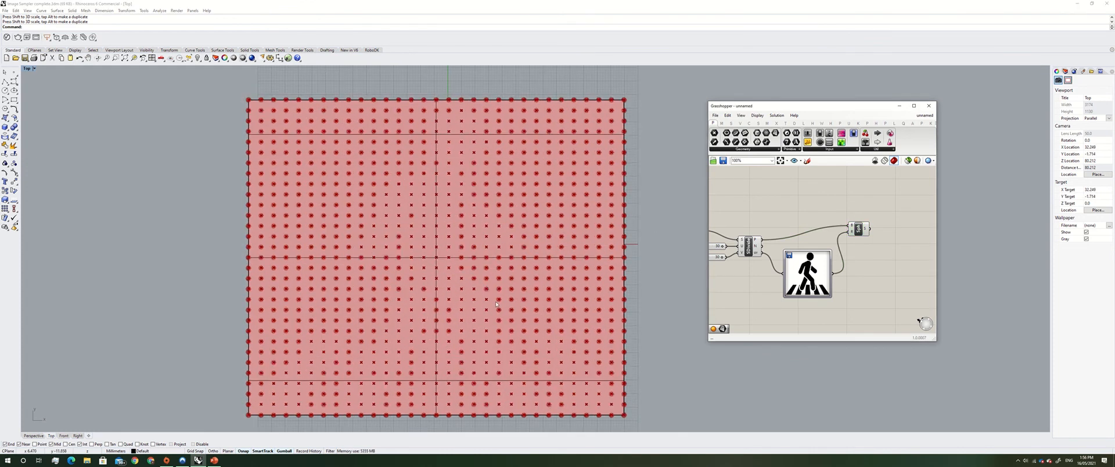
{"action": "scroll", "coordinate": [733, 254], "scroll_direction": "down", "scroll_amount": 1}
{"action": "scroll", "coordinate": [733, 254], "scroll_direction": "down", "scroll_amount": 1}
{"action": "mouse_move", "coordinate": [765, 219]}
{"action": "right_mouse_down"}
{"action": "mouse_move", "coordinate": [844, 214]}
{"action": "mouse_move", "coordinate": [786, 215]}
{"action": "right_mouse_up"}
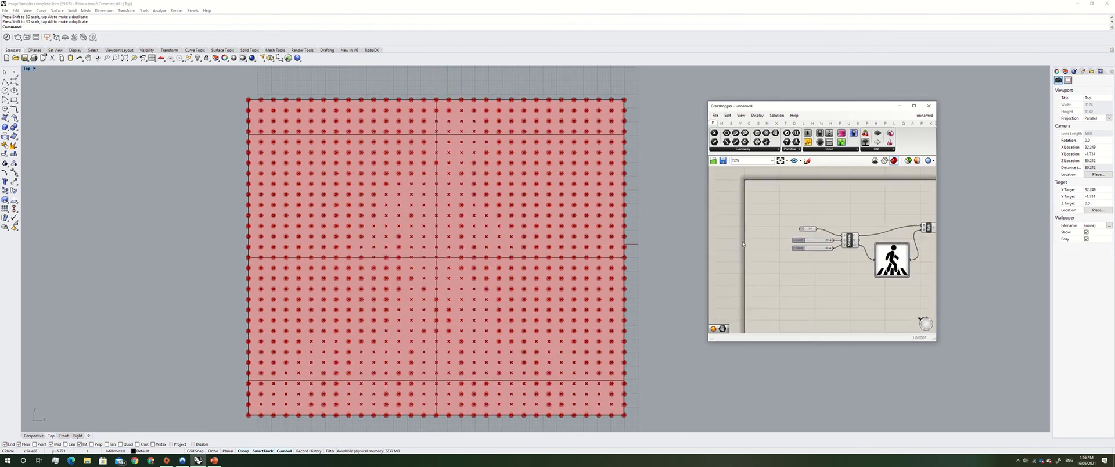
Select the planar surface in Rhino and hide it with the Hide command
{"action": "left_click", "coordinate": [594, 253]}
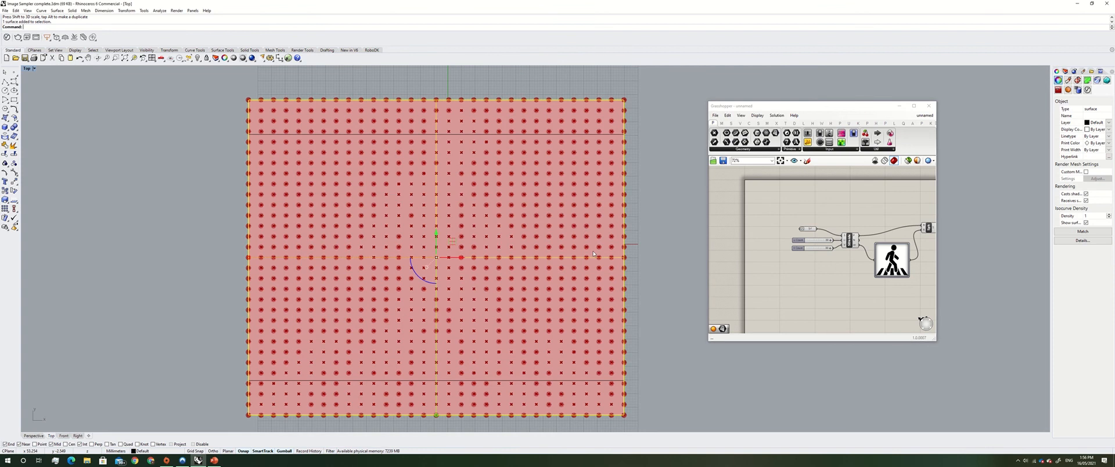
{"action": "type", "text": "Hide"}
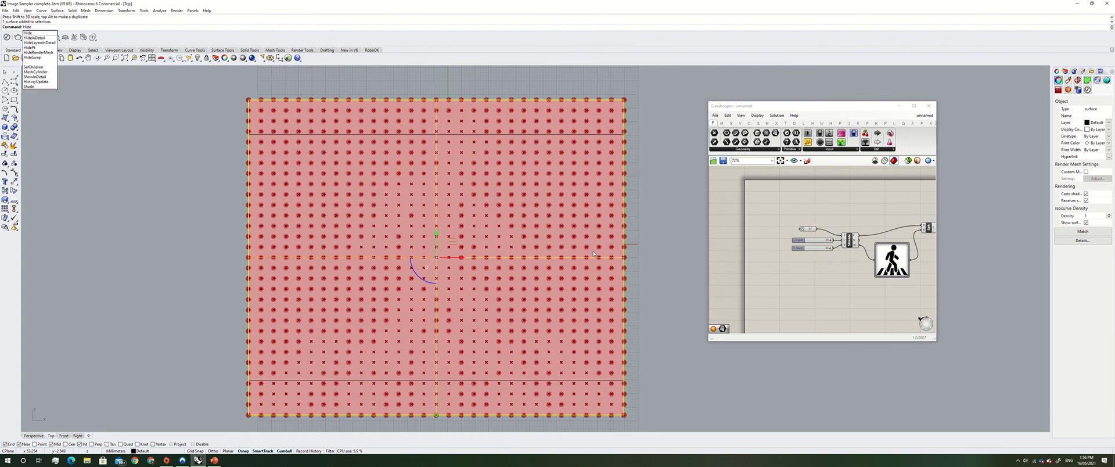
{"action": "key", "text": "Return"}
Turn off the preview of the surface parameter component in Grasshopper
{"action": "scroll", "coordinate": [457, 221], "scroll_direction": "down", "scroll_amount": 3}
{"action": "scroll", "coordinate": [458, 220], "scroll_direction": "up", "scroll_amount": 5}
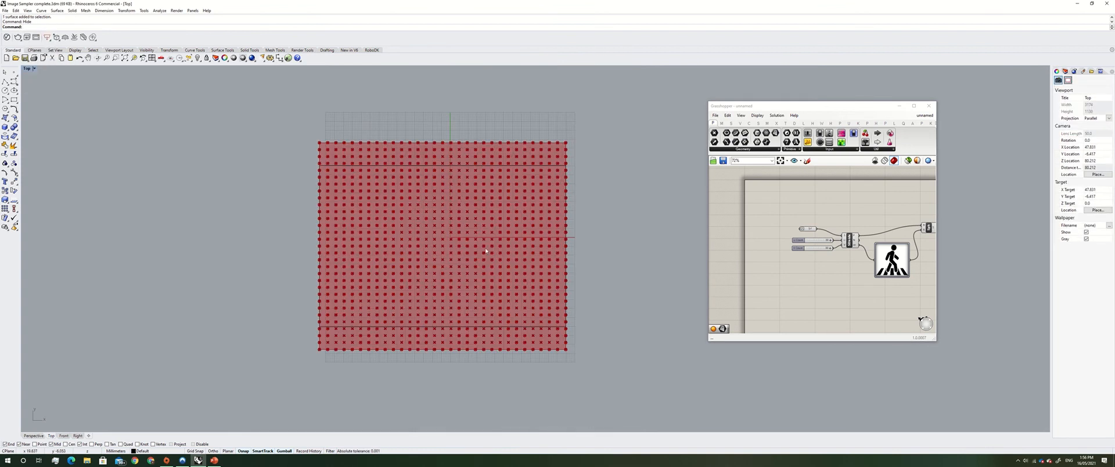
{"action": "scroll", "coordinate": [820, 262], "scroll_direction": "down", "scroll_amount": 2}
{"action": "right_click_drag", "start_coordinate": [821, 262], "coordinate": [776, 260]}
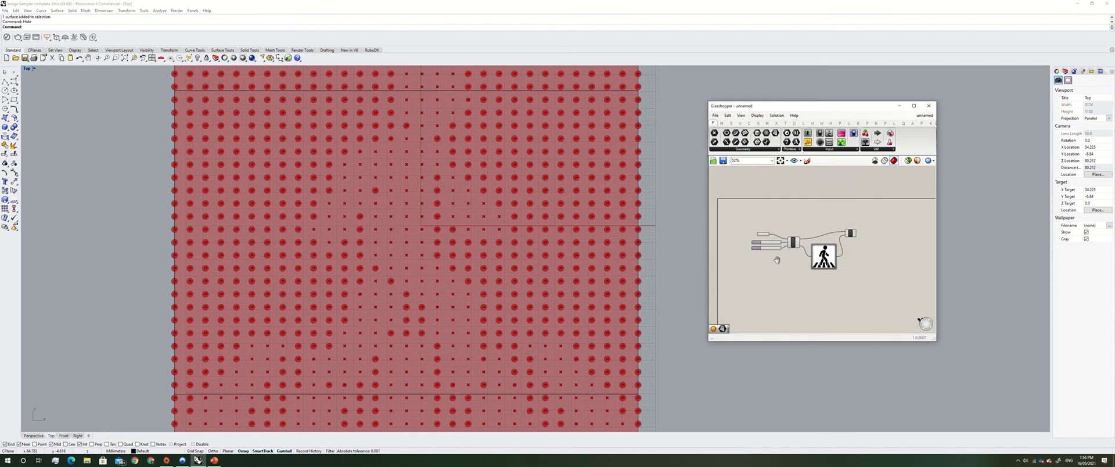
{"action": "scroll", "coordinate": [510, 278], "scroll_direction": "down", "scroll_amount": 1}
{"action": "scroll", "coordinate": [784, 251], "scroll_direction": "up", "scroll_amount": 4}
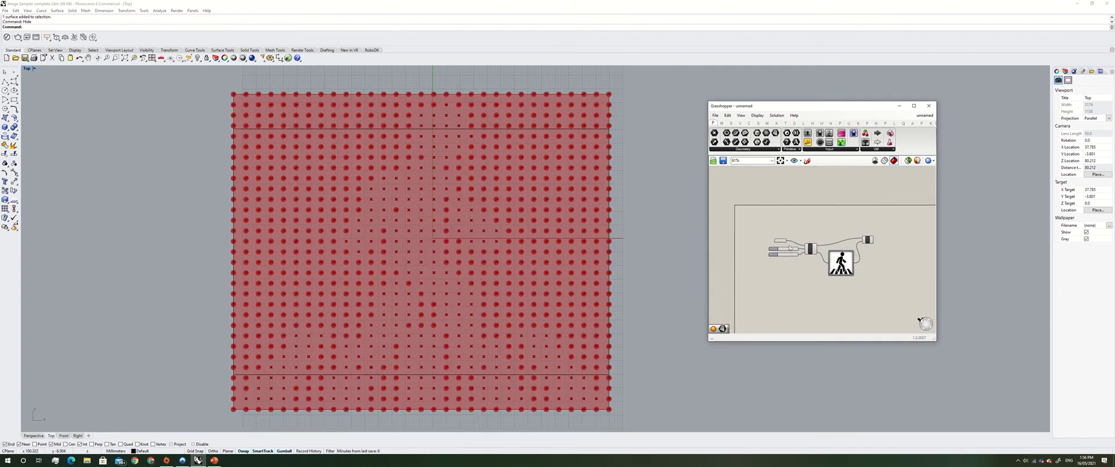
{"action": "right_click", "coordinate": [775, 236]}
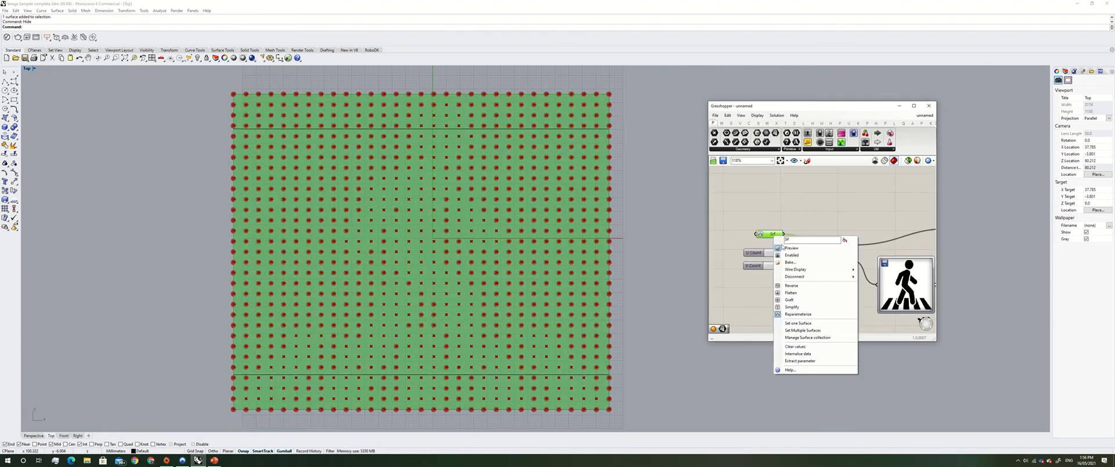
{"action": "left_click", "coordinate": [789, 249]}
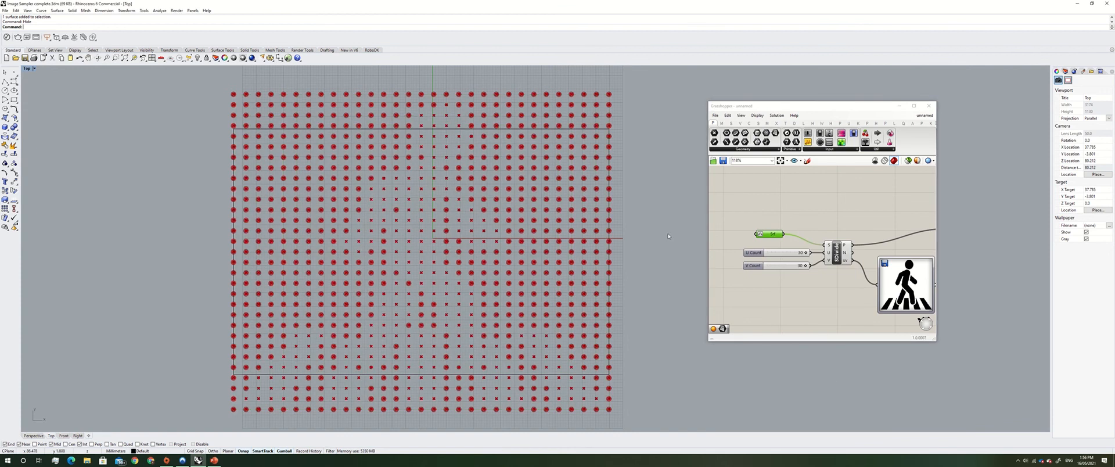
Zoom the viewport in and out to examine the sphere pattern
{"action": "scroll", "coordinate": [403, 263], "scroll_direction": "down", "scroll_amount": 2}
{"action": "scroll", "coordinate": [403, 264], "scroll_direction": "up", "scroll_amount": 2}
{"action": "scroll", "coordinate": [402, 263], "scroll_direction": "down", "scroll_amount": 1}
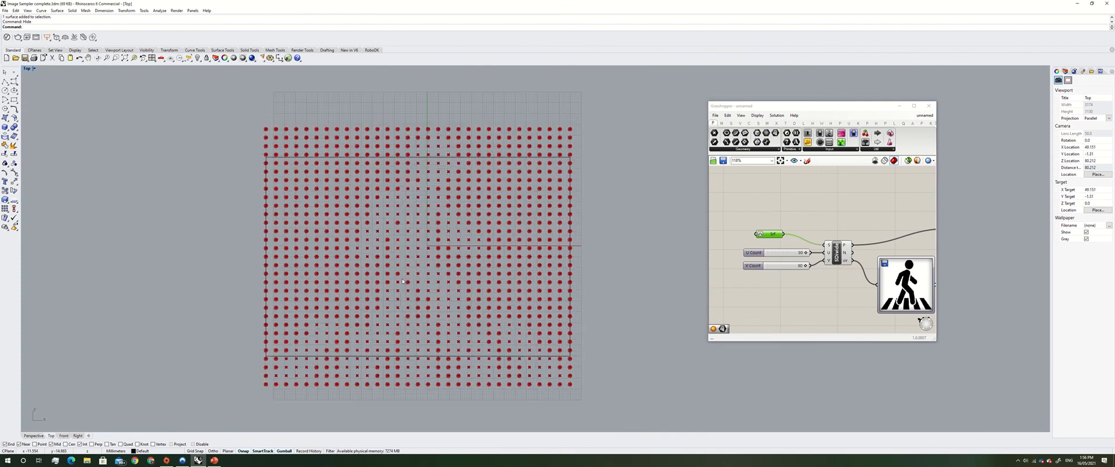
{"action": "scroll", "coordinate": [453, 245], "scroll_direction": "down", "scroll_amount": 2}
{"action": "scroll", "coordinate": [430, 279], "scroll_direction": "up", "scroll_amount": 2}
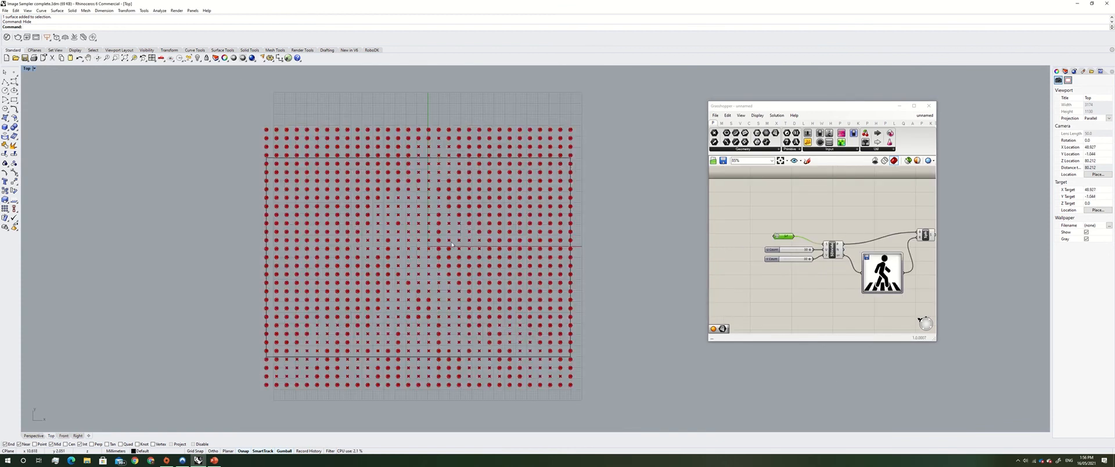
{"action": "scroll", "coordinate": [398, 327], "scroll_direction": "up", "scroll_amount": 1}
{"action": "scroll", "coordinate": [399, 326], "scroll_direction": "down", "scroll_amount": 1}
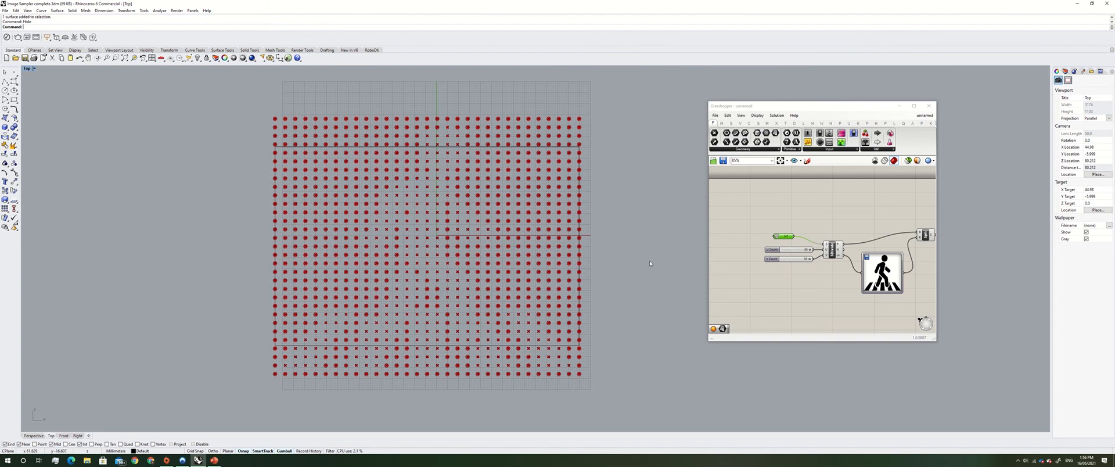
Bake the Sphere component's geometry into Rhino on the Default layer
{"action": "right_click_drag", "start_coordinate": [834, 293], "coordinate": [794, 280]}
{"action": "right_click_drag", "start_coordinate": [855, 258], "coordinate": [809, 260]}
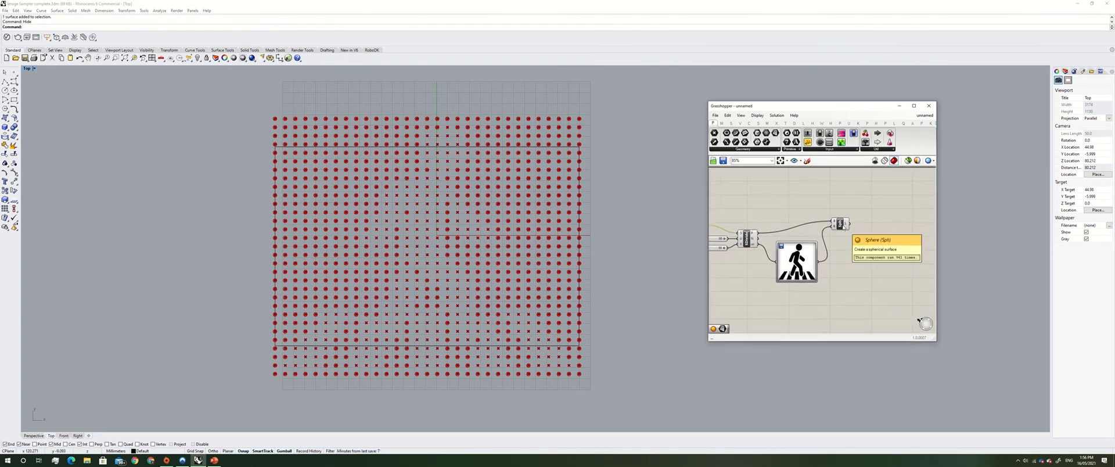
{"action": "left_click", "coordinate": [840, 224]}
{"action": "right_click", "coordinate": [843, 225]}
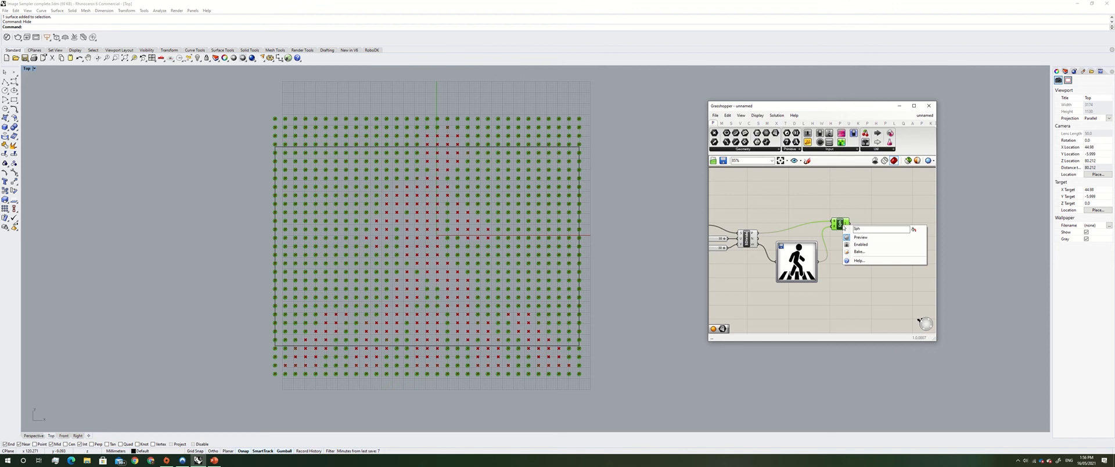
{"action": "left_click", "coordinate": [863, 254]}
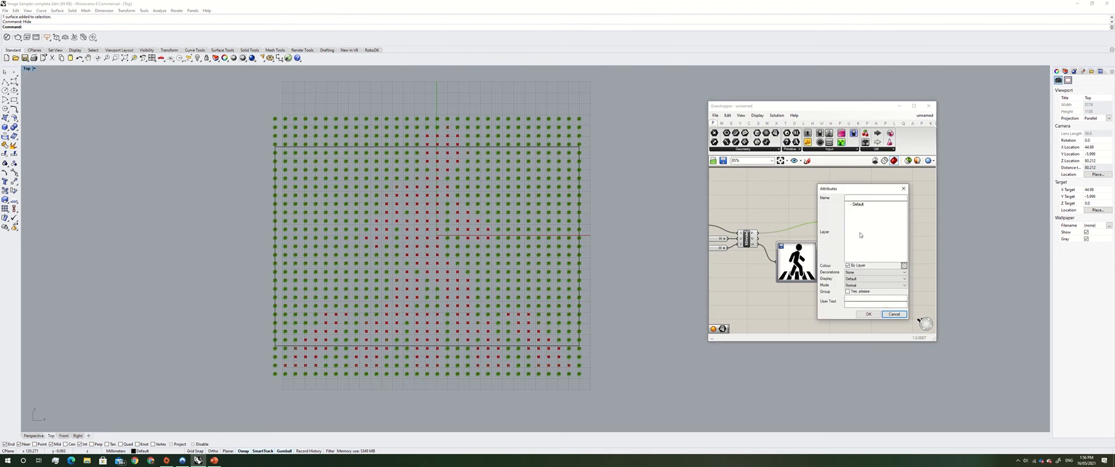
{"action": "left_click", "coordinate": [859, 204]}
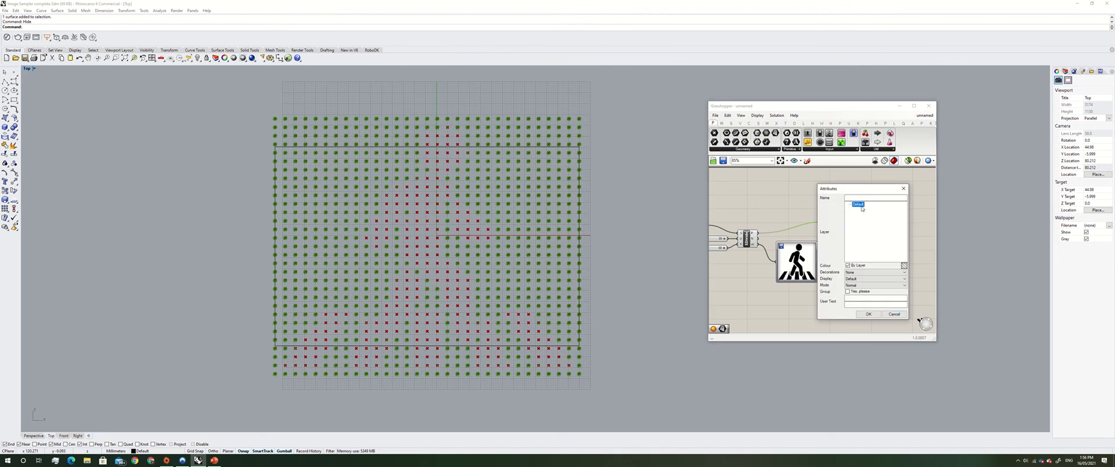
Confirm the bake and move the baked spheres to the right, beside the original point grid
{"action": "left_click", "coordinate": [868, 314]}
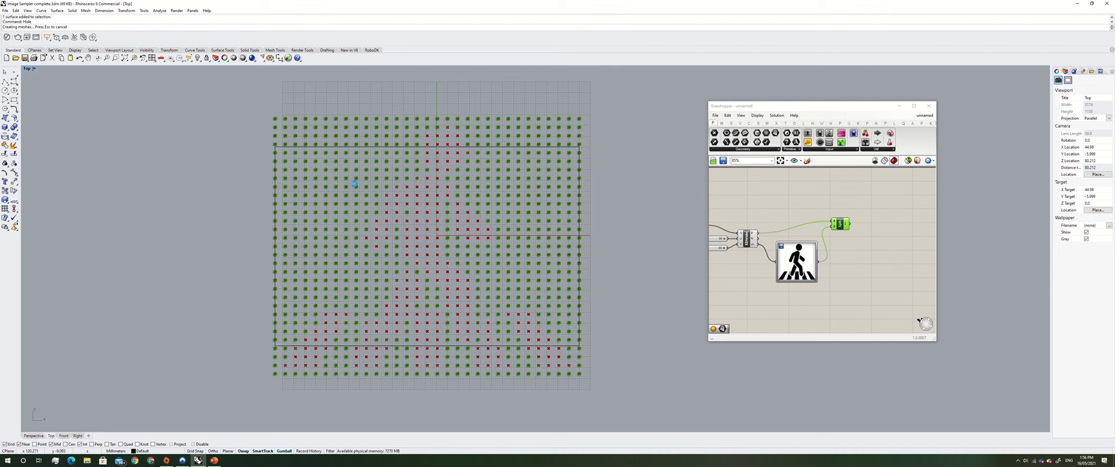
{"action": "scroll", "coordinate": [256, 248], "scroll_direction": "down", "scroll_amount": 2}
{"action": "left_click_drag", "start_coordinate": [204, 107], "coordinate": [559, 382]}
{"action": "scroll", "coordinate": [110, 171], "scroll_direction": "down", "scroll_amount": 4}
{"action": "left_click_drag", "start_coordinate": [323, 221], "coordinate": [608, 317]}
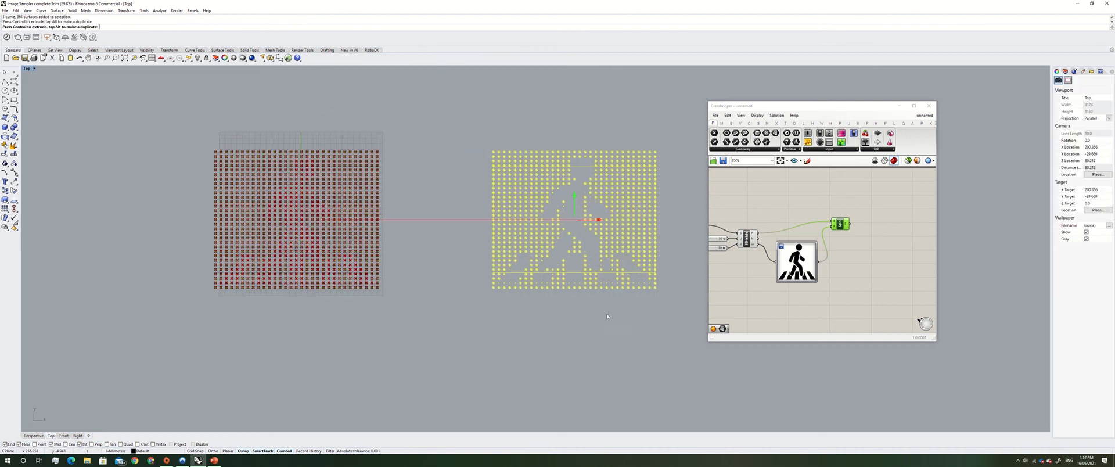
{"action": "left_click", "coordinate": [690, 245]}
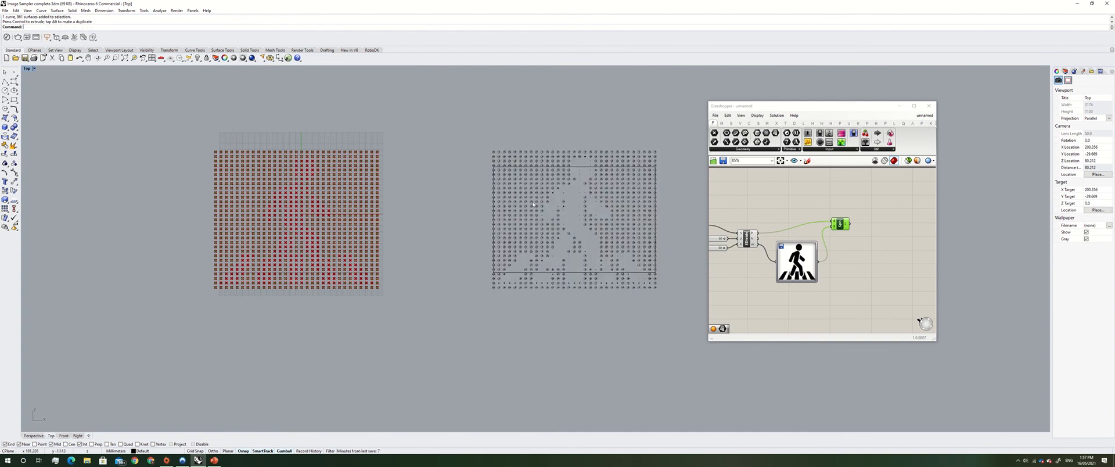
Zoom and pan the viewport to examine the baked sphere pattern up close
{"action": "scroll", "coordinate": [632, 205], "scroll_direction": "up", "scroll_amount": 4}
{"action": "right_click_drag", "start_coordinate": [632, 206], "coordinate": [526, 193]}
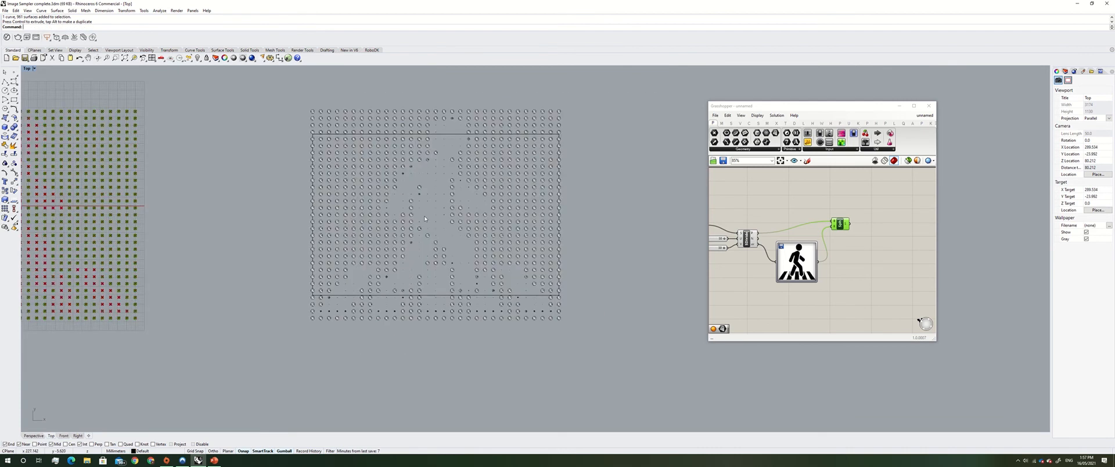
{"action": "scroll", "coordinate": [425, 218], "scroll_direction": "down", "scroll_amount": 8}
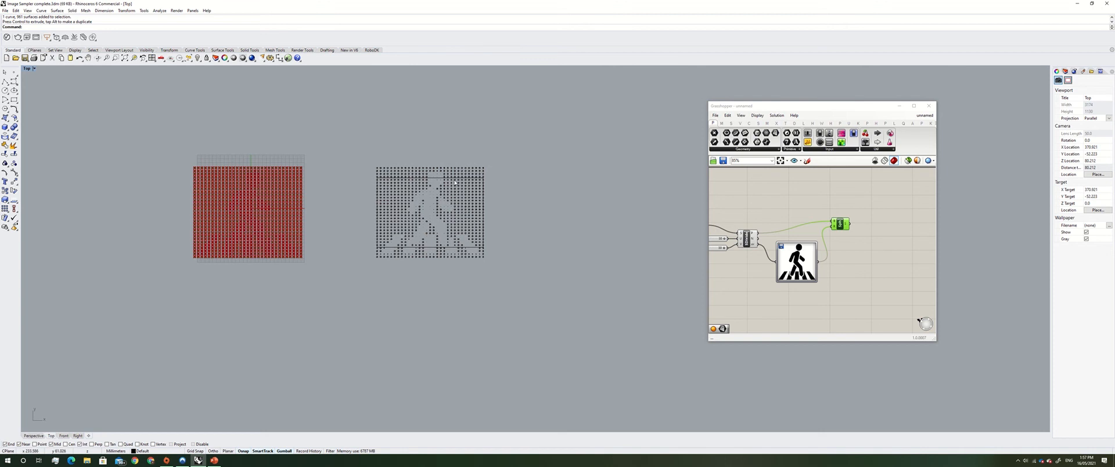
{"action": "scroll", "coordinate": [378, 188], "scroll_direction": "up", "scroll_amount": 8}
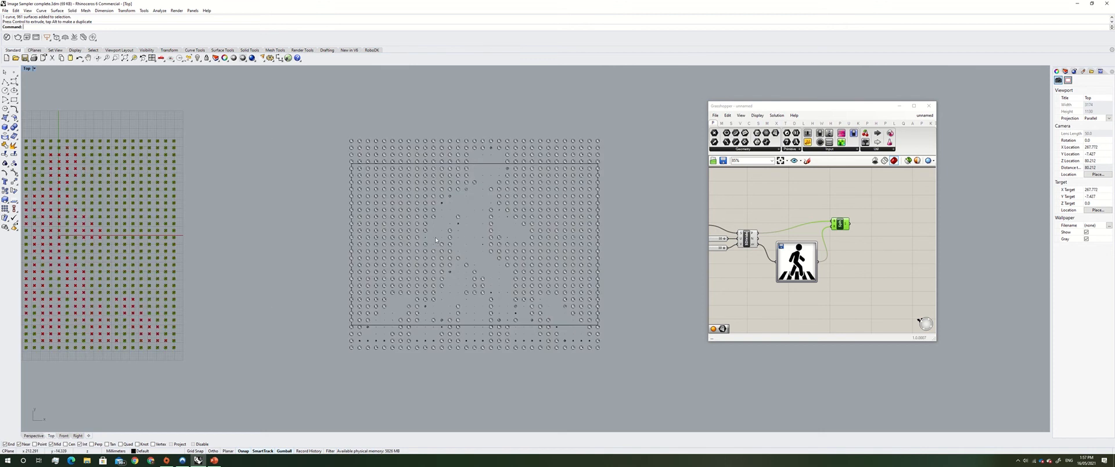
{"action": "scroll", "coordinate": [492, 211], "scroll_direction": "up", "scroll_amount": 4}
{"action": "scroll", "coordinate": [471, 290], "scroll_direction": "up", "scroll_amount": 15}
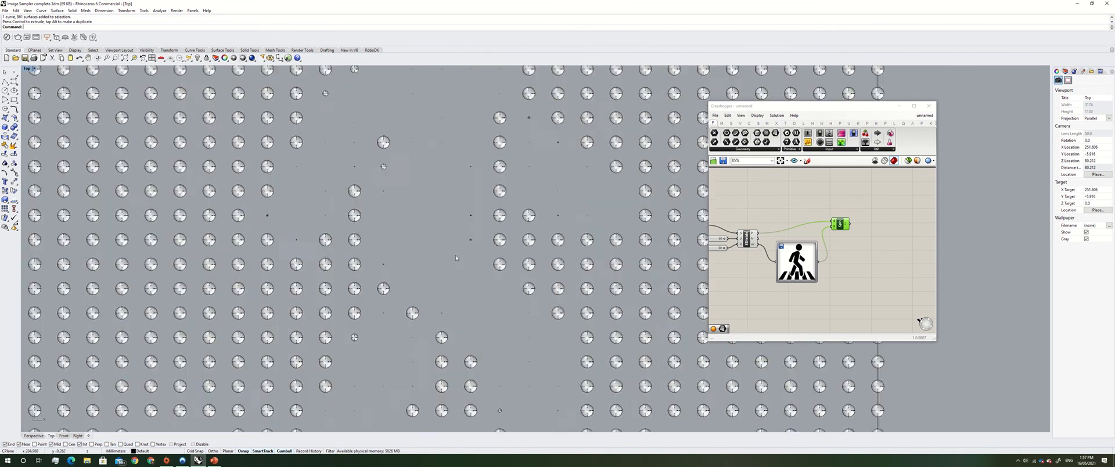
{"action": "scroll", "coordinate": [480, 209], "scroll_direction": "up", "scroll_amount": 5}
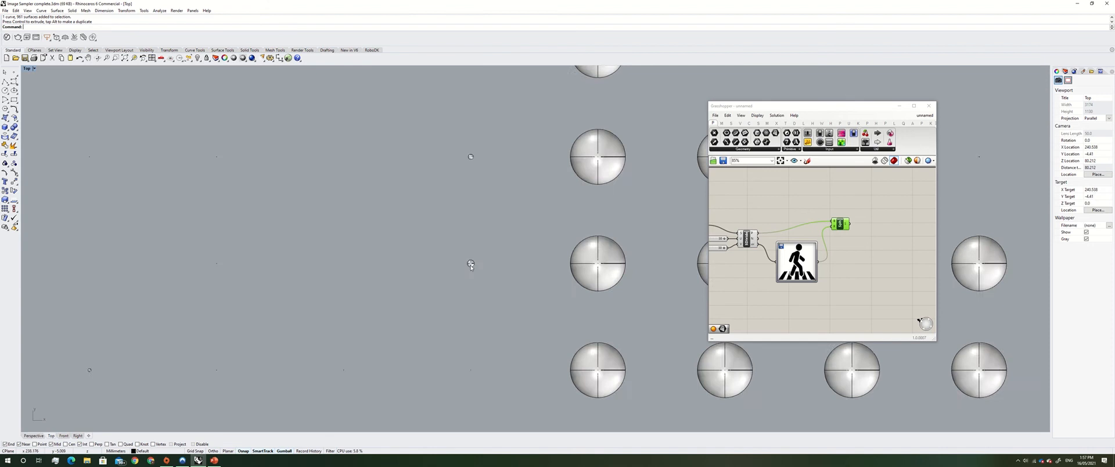
{"action": "scroll", "coordinate": [477, 240], "scroll_direction": "down", "scroll_amount": 15}
{"action": "scroll", "coordinate": [477, 240], "scroll_direction": "down", "scroll_amount": 10}
{"action": "scroll", "coordinate": [454, 222], "scroll_direction": "up", "scroll_amount": 10}
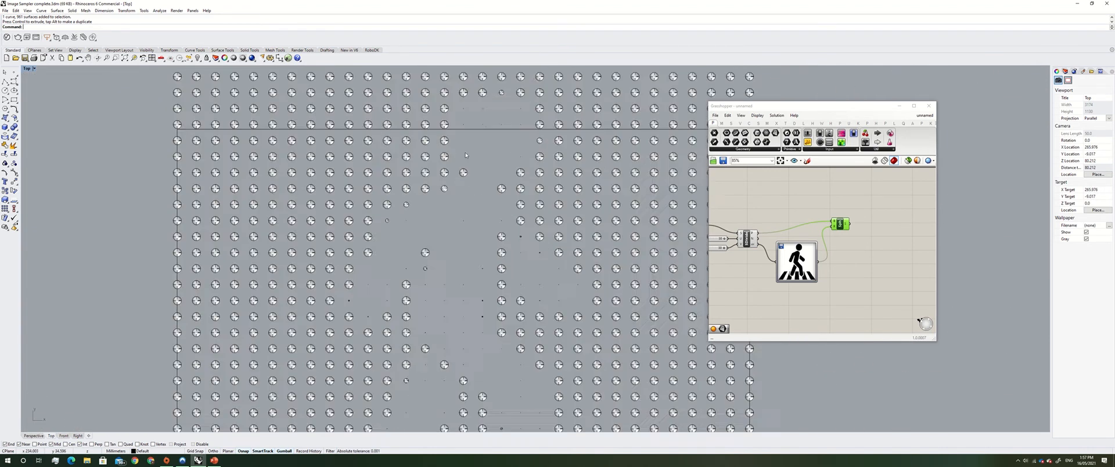
{"action": "scroll", "coordinate": [454, 221], "scroll_direction": "down", "scroll_amount": 10}
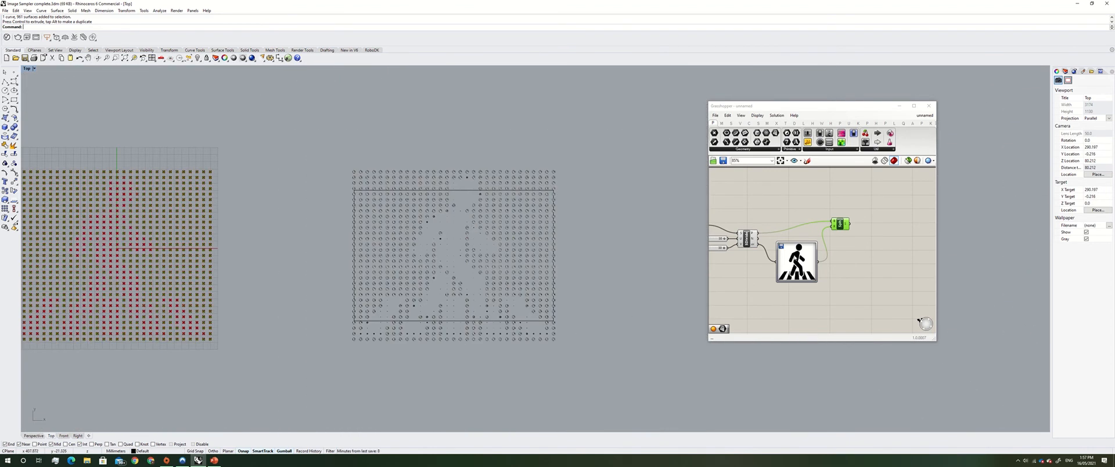
{"action": "scroll", "coordinate": [796, 260], "scroll_direction": "down", "scroll_amount": 5}
Open the U Count slider's settings and set its maximum to 60
{"action": "right_click_drag", "start_coordinate": [769, 255], "coordinate": [791, 260]}
{"action": "scroll", "coordinate": [791, 259], "scroll_direction": "up", "scroll_amount": 7}
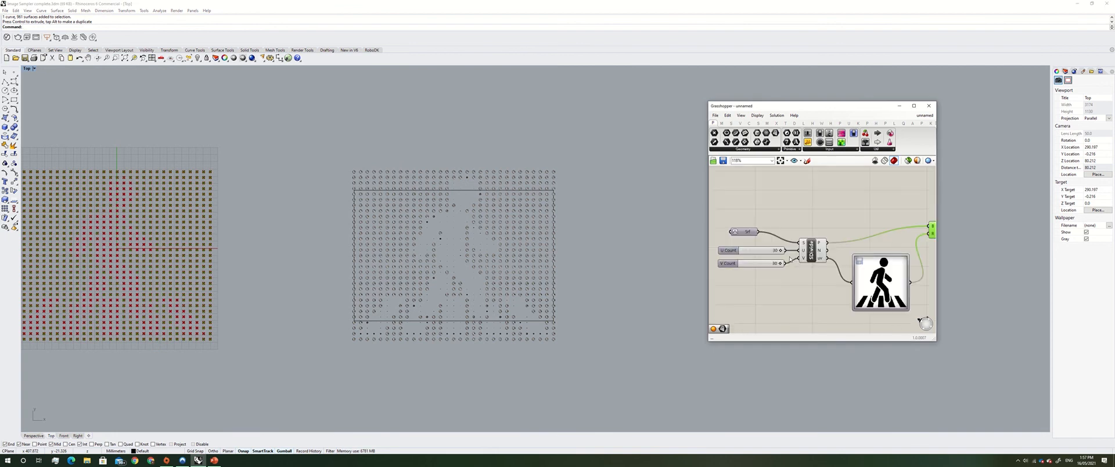
{"action": "scroll", "coordinate": [778, 259], "scroll_direction": "up", "scroll_amount": 4}
{"action": "scroll", "coordinate": [761, 253], "scroll_direction": "down", "scroll_amount": 4}
{"action": "right_click_drag", "start_coordinate": [730, 286], "coordinate": [752, 285]}
{"action": "scroll", "coordinate": [600, 257], "scroll_direction": "down", "scroll_amount": 6}
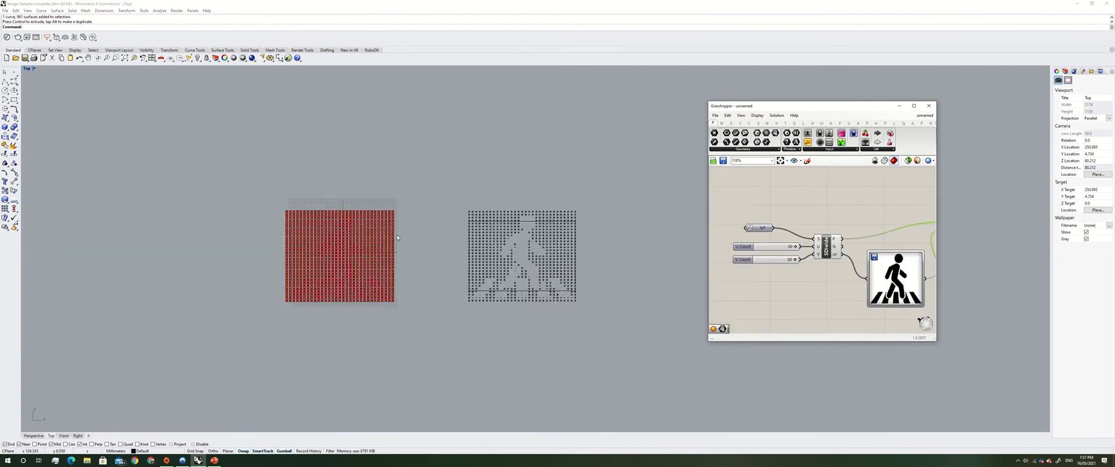
{"action": "scroll", "coordinate": [398, 237], "scroll_direction": "up", "scroll_amount": 5}
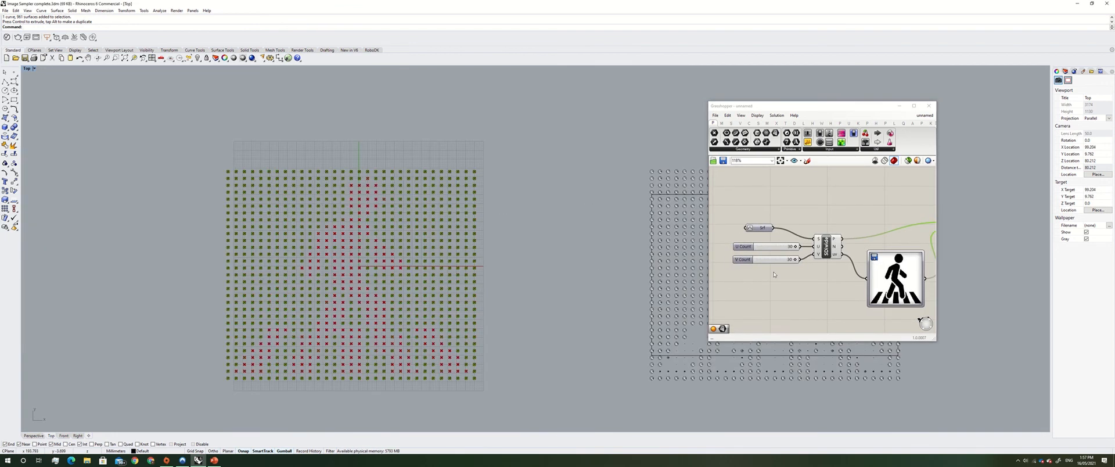
{"action": "scroll", "coordinate": [784, 267], "scroll_direction": "up", "scroll_amount": 3}
{"action": "double_click", "coordinate": [755, 240]}
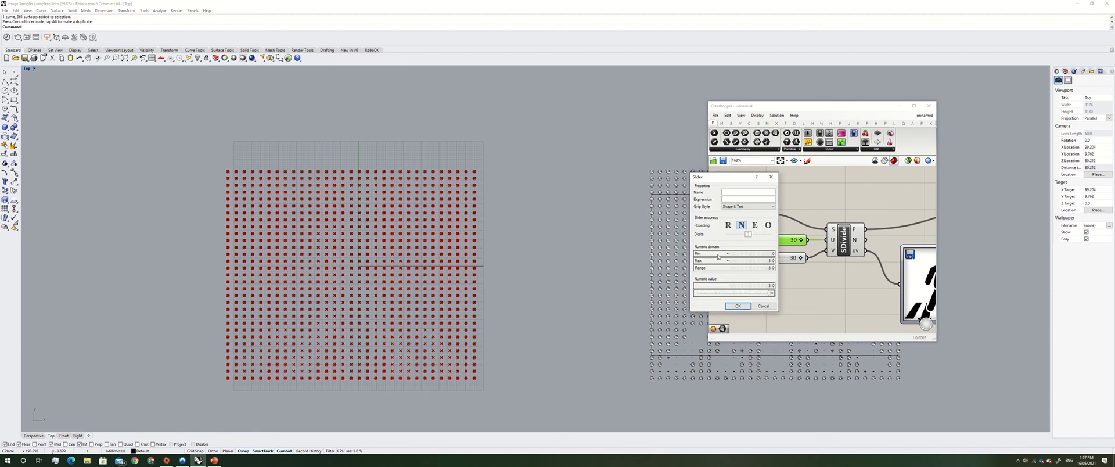
{"action": "double_click", "coordinate": [720, 262]}
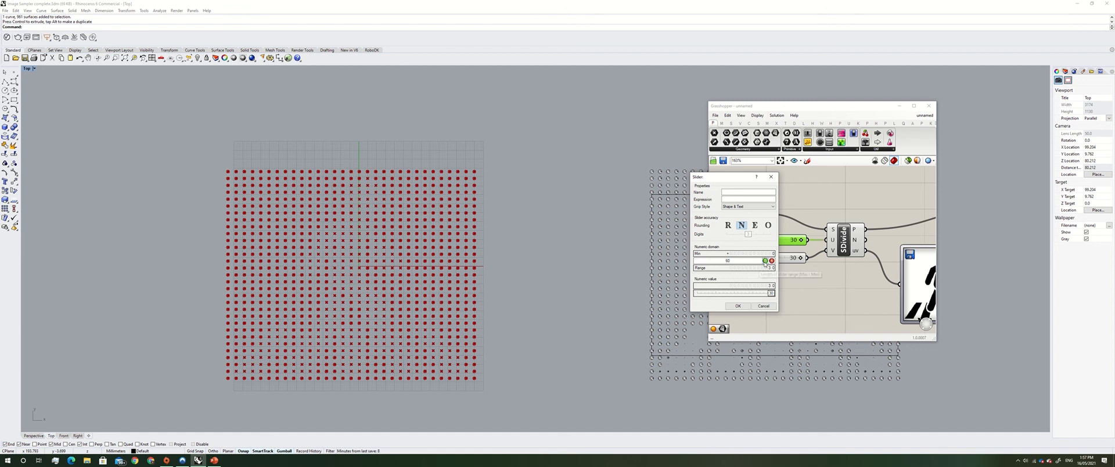
{"action": "key", "text": "Return"}
{"action": "left_click", "coordinate": [738, 305]}
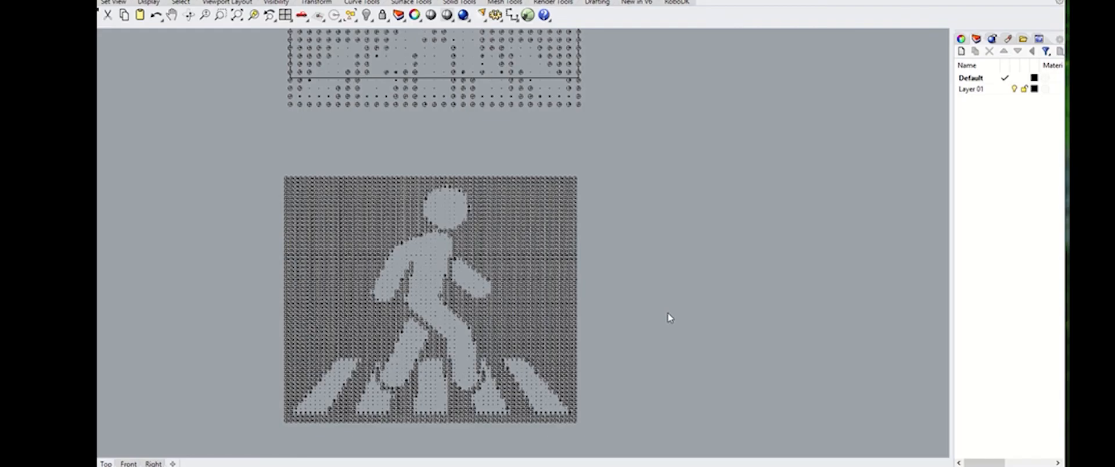
Zoom in and out across the viewport to compare the baked sphere patterns with the image
{"action": "scroll", "coordinate": [667, 314], "scroll_direction": "down", "scroll_amount": 4}
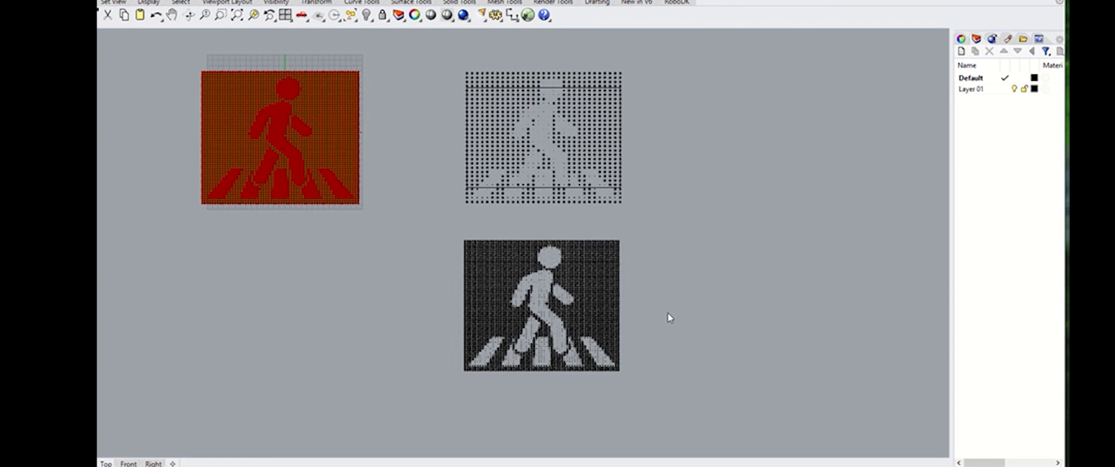
{"action": "scroll", "coordinate": [666, 313], "scroll_direction": "down", "scroll_amount": 2}
{"action": "scroll", "coordinate": [665, 314], "scroll_direction": "up", "scroll_amount": 2}
{"action": "scroll", "coordinate": [666, 317], "scroll_direction": "up", "scroll_amount": 3}
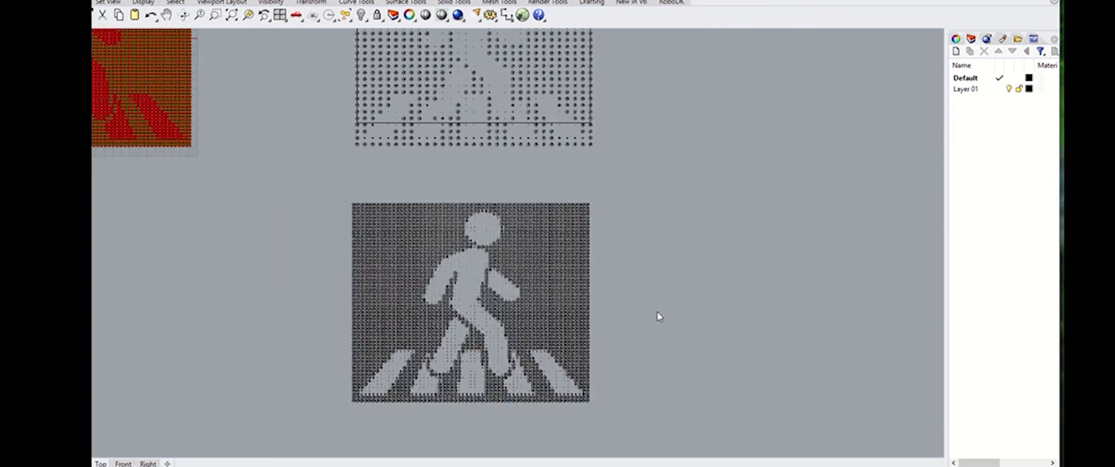
{"action": "scroll", "coordinate": [604, 361], "scroll_direction": "up", "scroll_amount": 2}
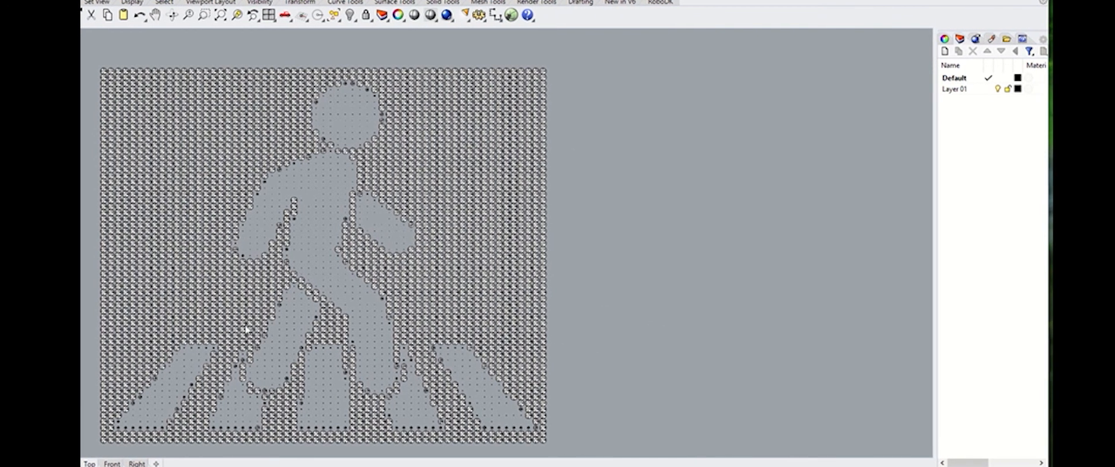
{"action": "scroll", "coordinate": [211, 251], "scroll_direction": "down", "scroll_amount": 5}
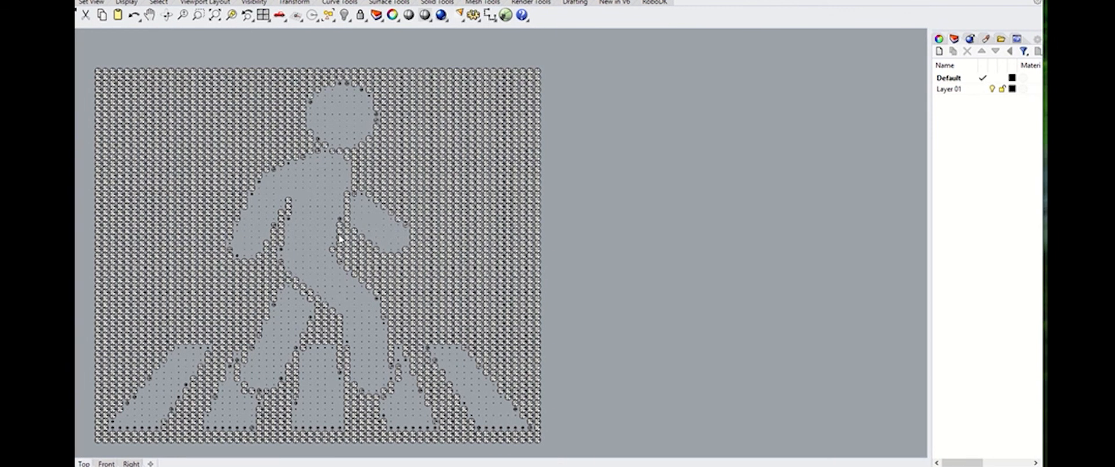
{"action": "scroll", "coordinate": [324, 56], "scroll_direction": "up", "scroll_amount": 2}
{"action": "scroll", "coordinate": [324, 56], "scroll_direction": "up", "scroll_amount": 2}
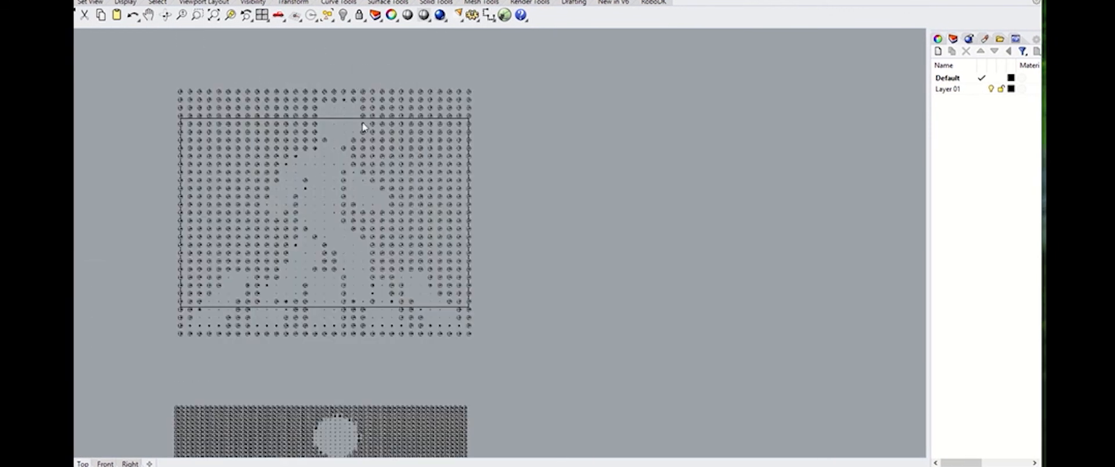
{"action": "scroll", "coordinate": [348, 157], "scroll_direction": "down", "scroll_amount": 5}
{"action": "scroll", "coordinate": [341, 248], "scroll_direction": "up", "scroll_amount": 3}
{"action": "scroll", "coordinate": [342, 249], "scroll_direction": "down", "scroll_amount": 3}
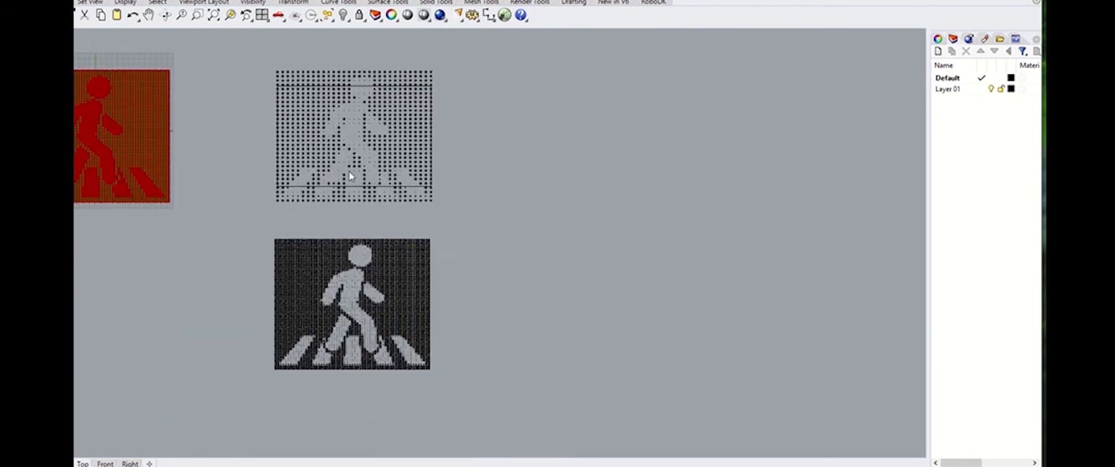
{"action": "scroll", "coordinate": [361, 232], "scroll_direction": "up", "scroll_amount": 3}
{"action": "scroll", "coordinate": [373, 206], "scroll_direction": "down", "scroll_amount": 3}
{"action": "scroll", "coordinate": [393, 182], "scroll_direction": "up", "scroll_amount": 3}
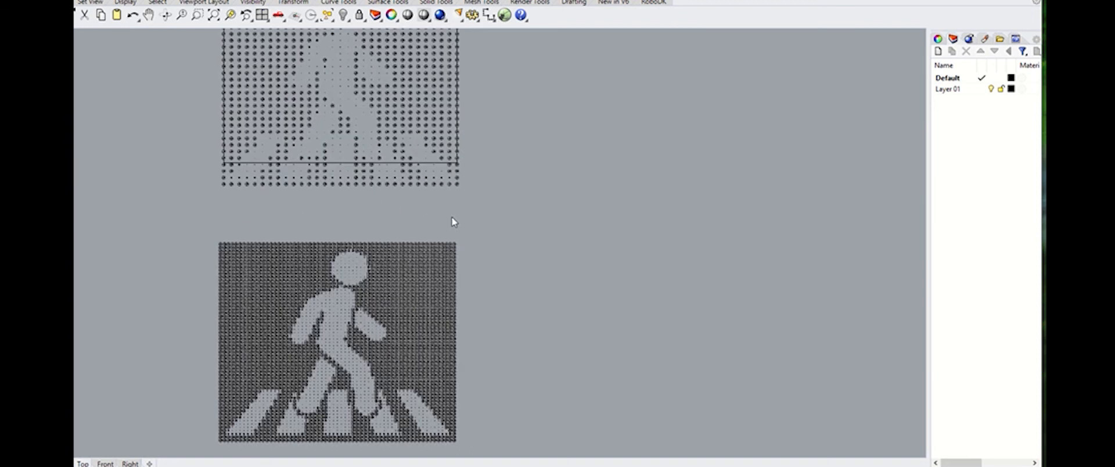
{"action": "scroll", "coordinate": [454, 222], "scroll_direction": "down", "scroll_amount": 3}
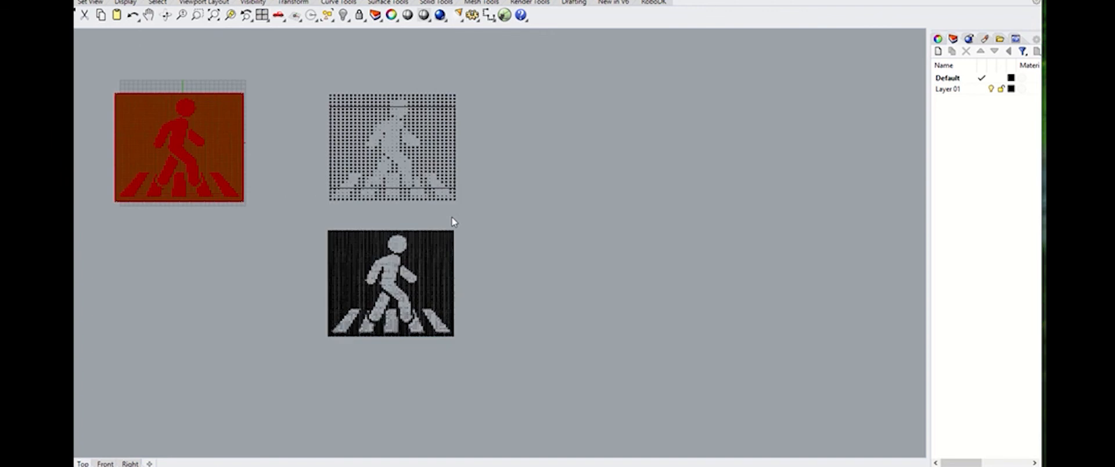
{"action": "scroll", "coordinate": [455, 221], "scroll_direction": "up", "scroll_amount": 2}
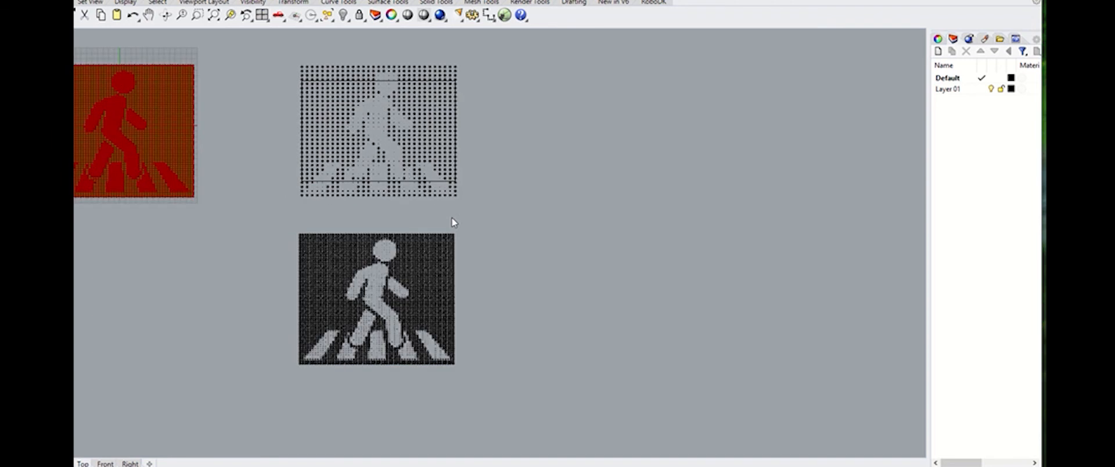